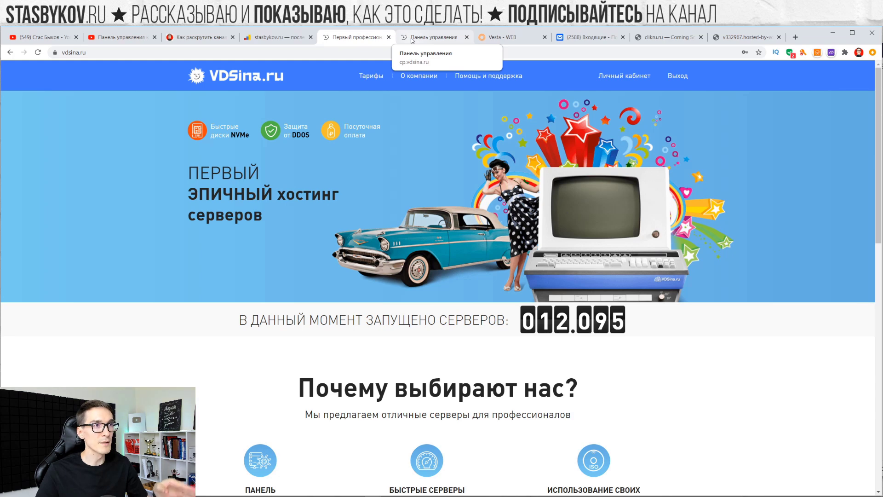
Switch to the VDSina control panel tab showing today's CPU and disk charts
click(411, 41)
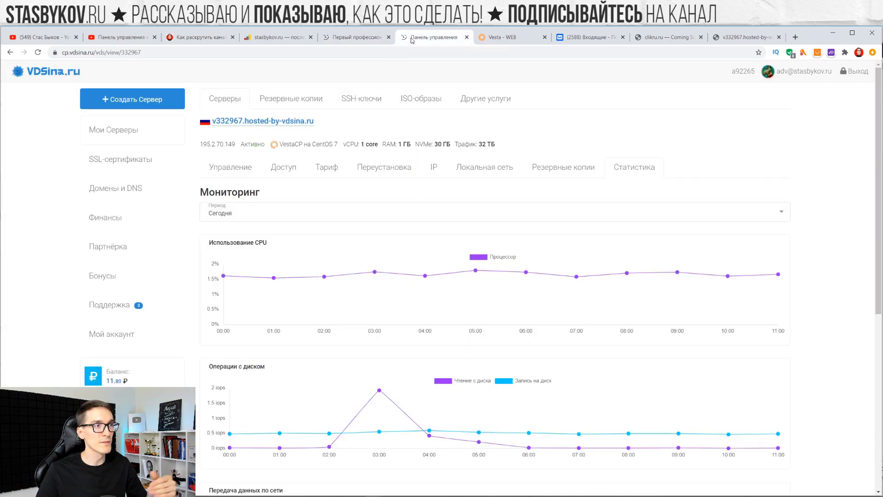
List the servers under Мои Серверы, then bring up the clikru.ru placeholder page
click(122, 129)
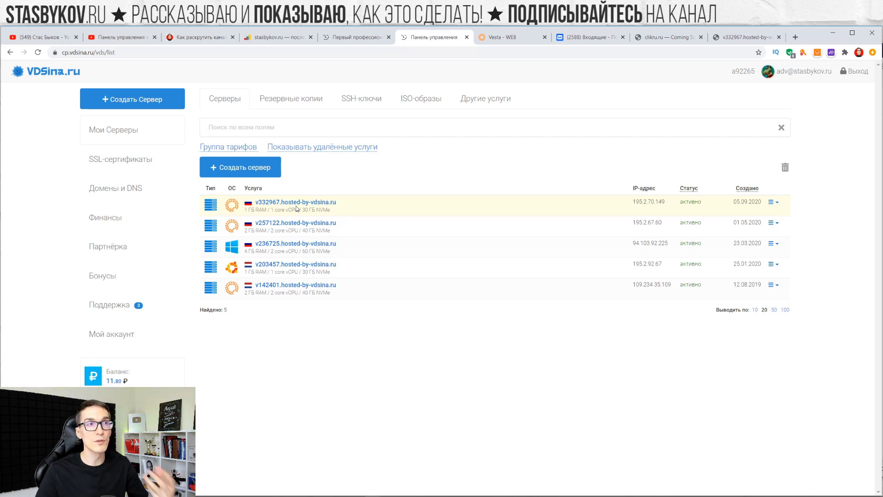
click(662, 37)
click(188, 52)
click(171, 49)
click(277, 109)
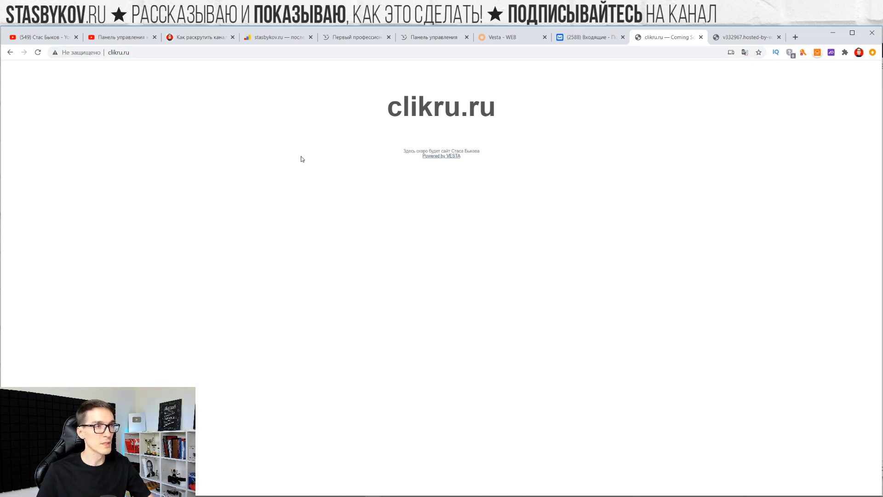
double_click(441, 107)
drag(494, 148, 536, 225)
click(467, 267)
ctrl+scroll(503, 276, up, 6)
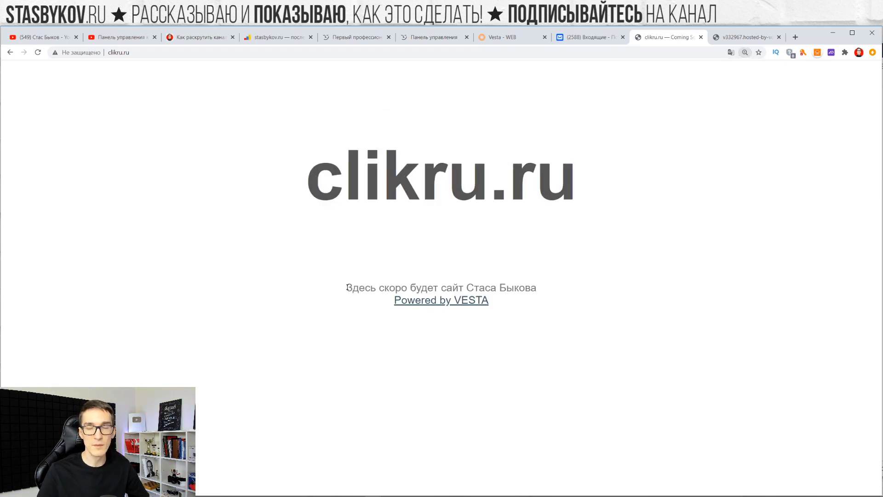
drag(347, 288, 541, 285)
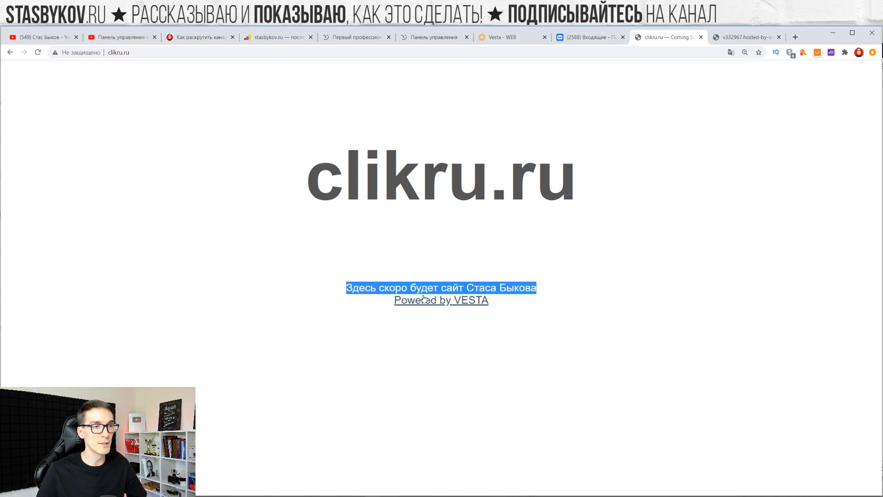
click(584, 293)
ctrl+scroll(557, 269, down, 4)
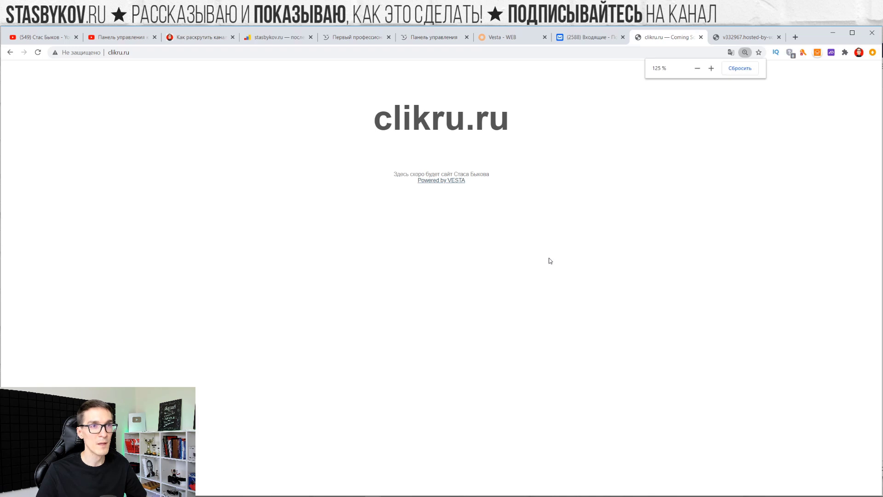
ctrl+scroll(527, 251, down, 1)
scroll(525, 251, down, 1)
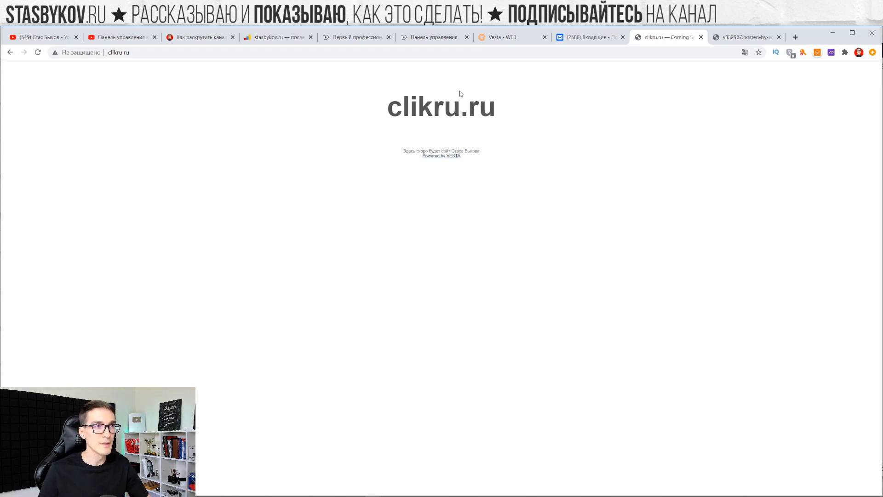
In Бонусы, enter a promo code in the activation form, then close it without applying
click(421, 43)
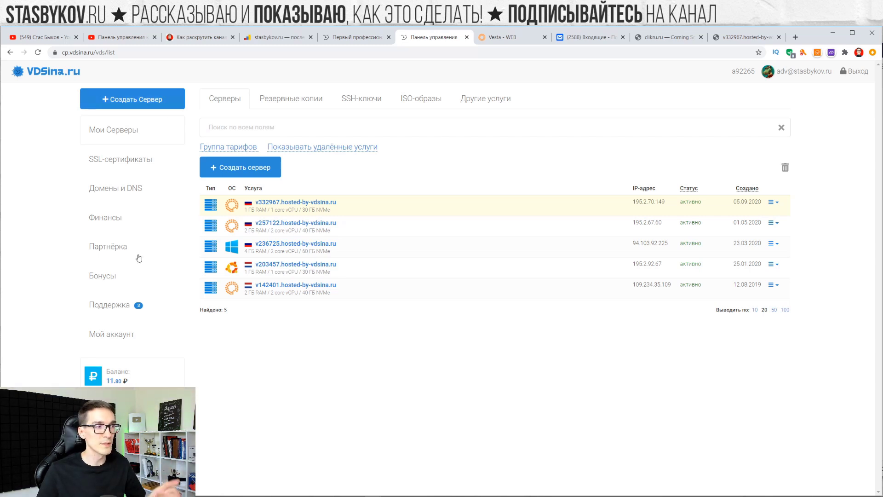
click(108, 275)
click(249, 186)
click(320, 276)
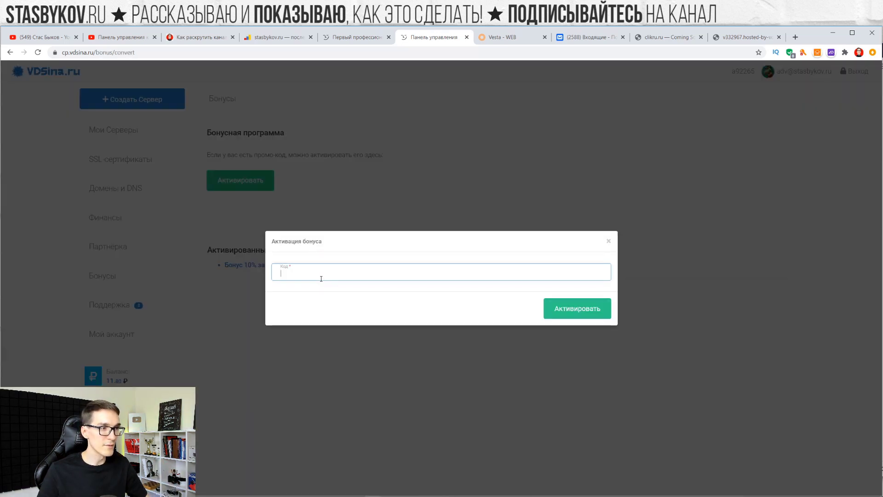
text(StasBykov)
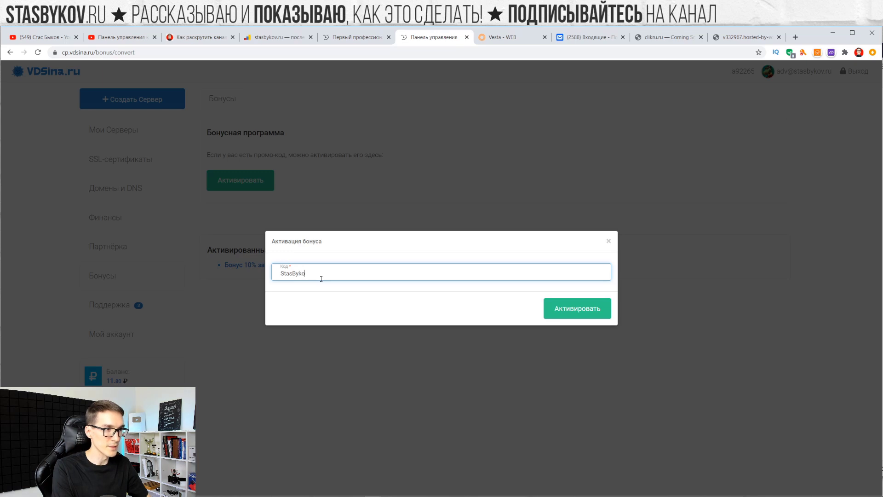
click(609, 241)
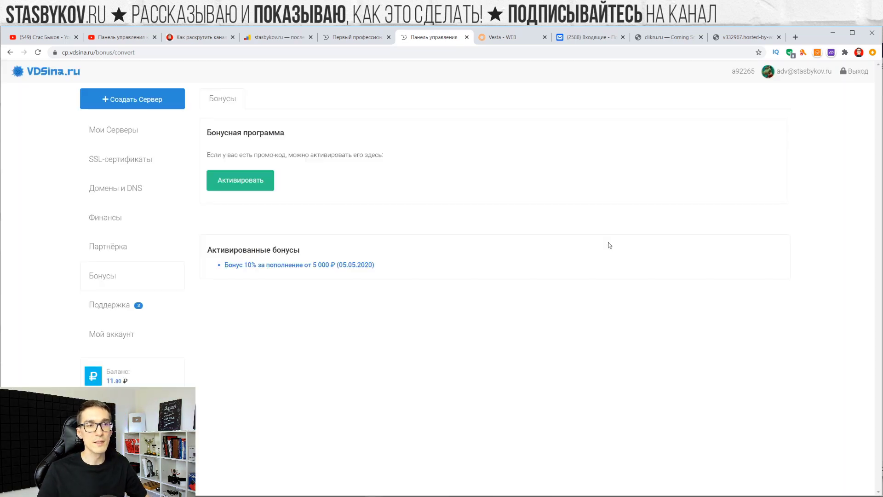
Return to the servers list and select the first server's name and specs
click(151, 132)
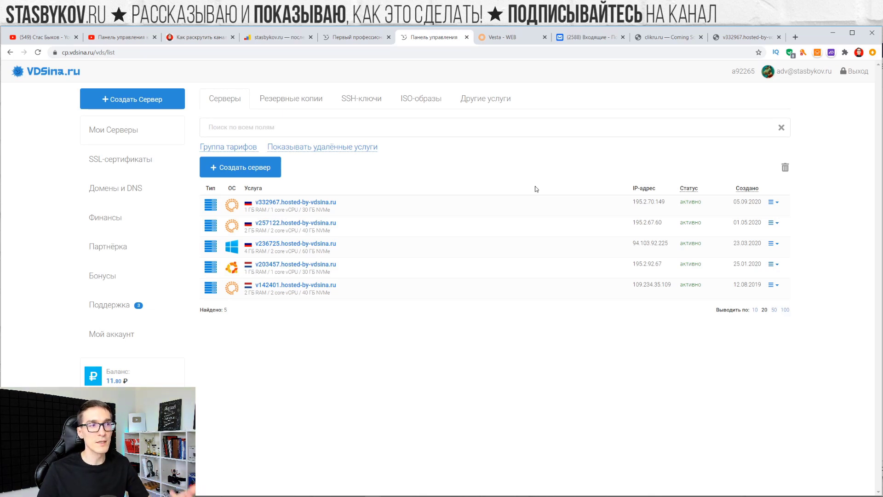
drag(355, 203, 262, 203)
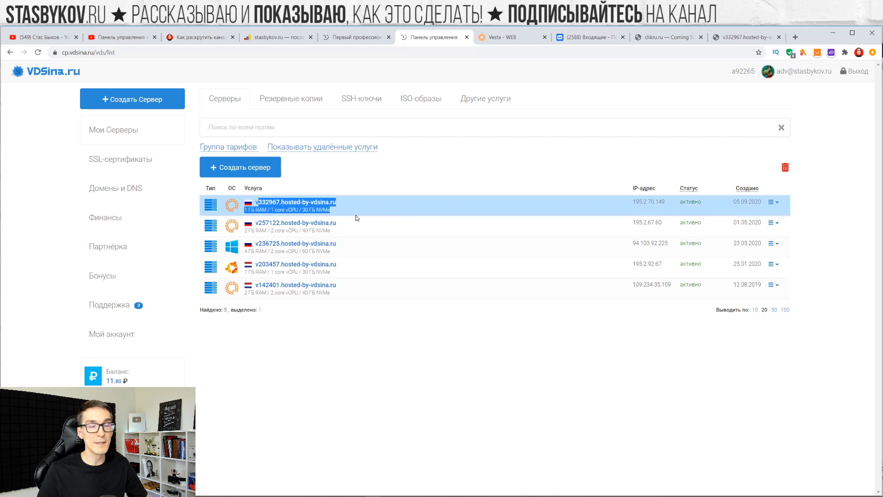
click(382, 213)
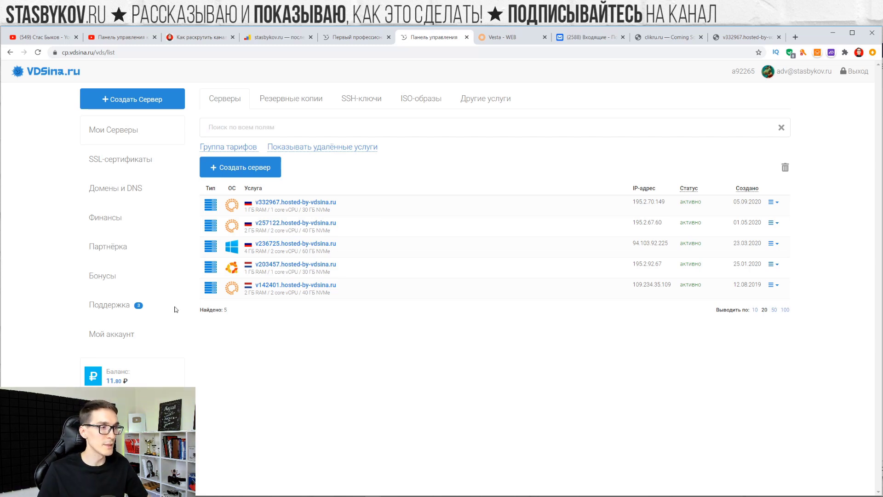
Review the Финансы operations history, selecting the latest charge amount
click(117, 381)
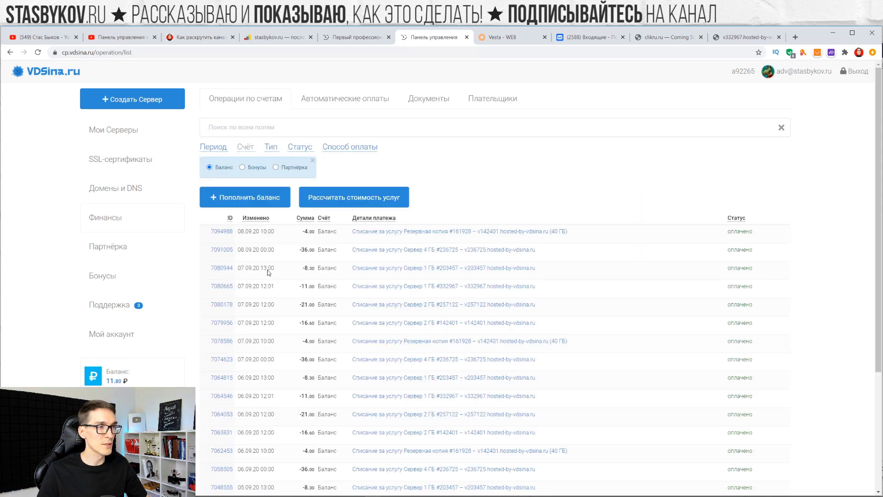
scroll(296, 148, down, 2)
drag(296, 148, 309, 163)
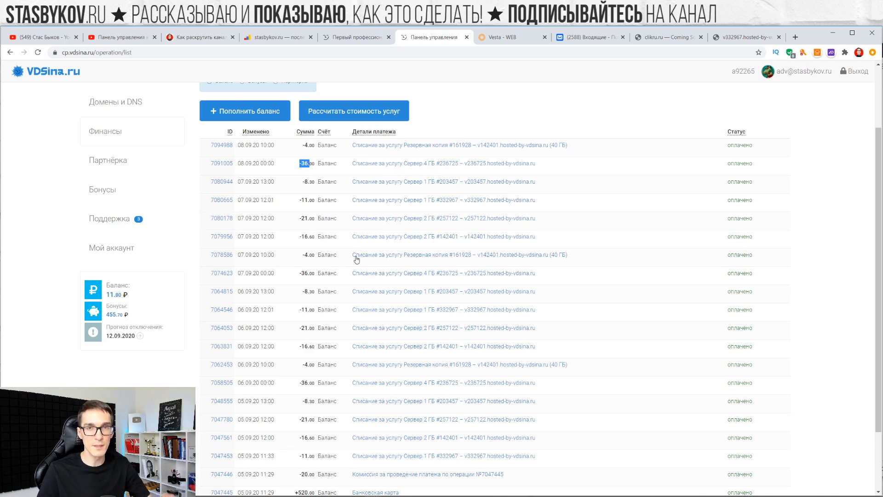
scroll(250, 250, up, 2)
Back on Мои Серверы, select the first server's IP 195.2.70.149 and open a new Yandex tab
click(125, 129)
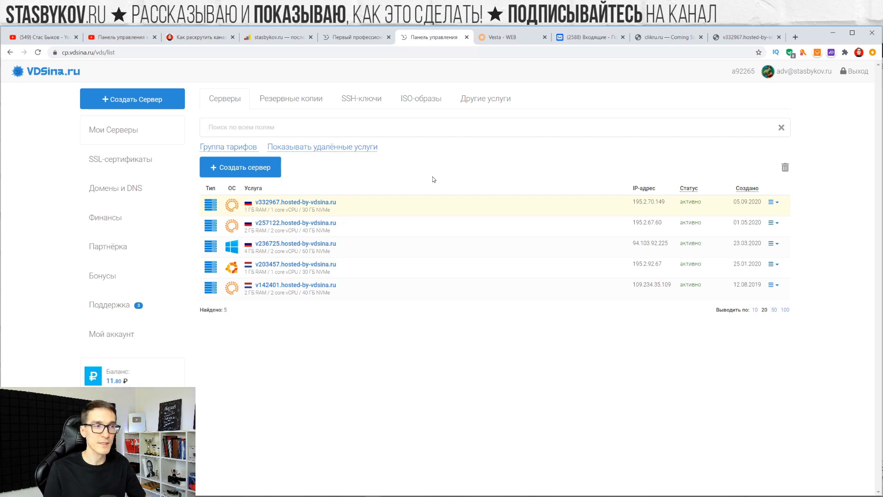
drag(334, 199, 246, 202)
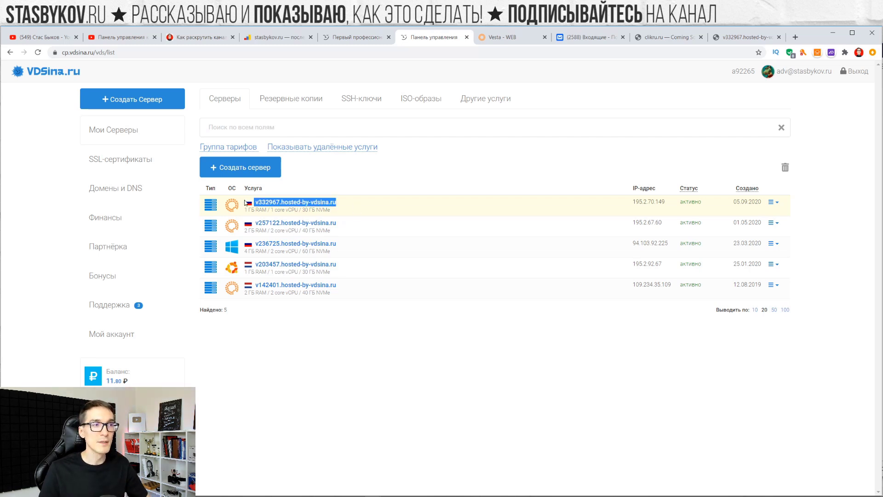
click(231, 204)
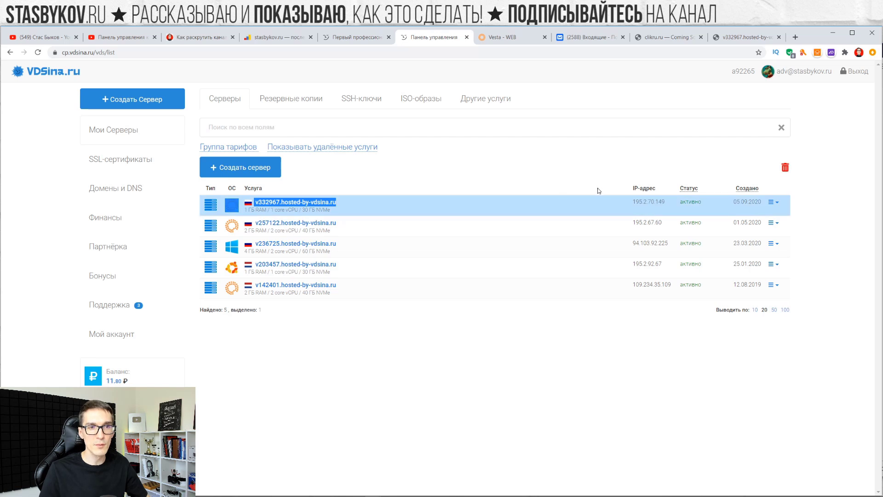
click(653, 201)
click(643, 202)
drag(668, 203, 629, 201)
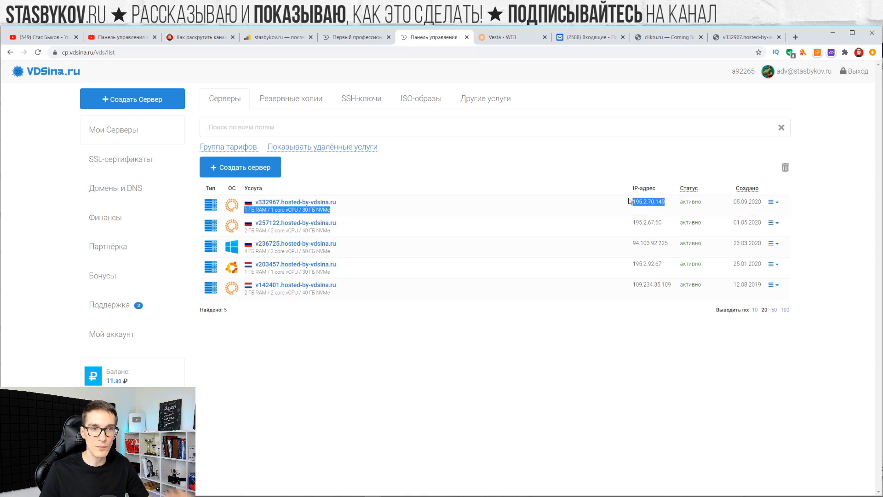
click(795, 38)
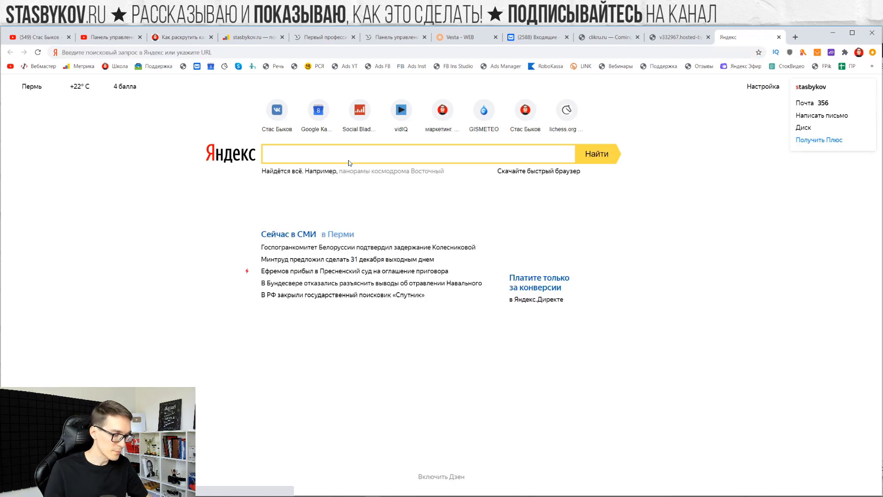
Search Yandex for 'csm wordpress', open the ru.wordpress.org CSM topic, and close the results tab
text(csm wor)
key(Down)
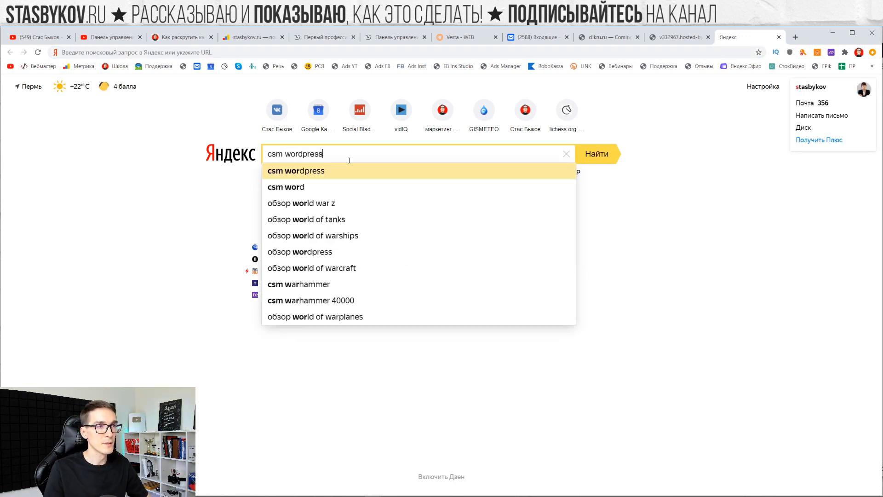
key(Return)
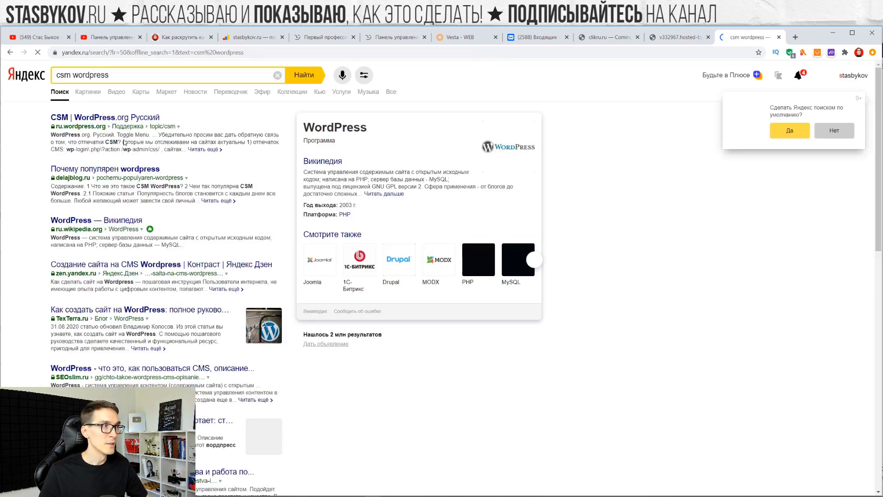
click(91, 118)
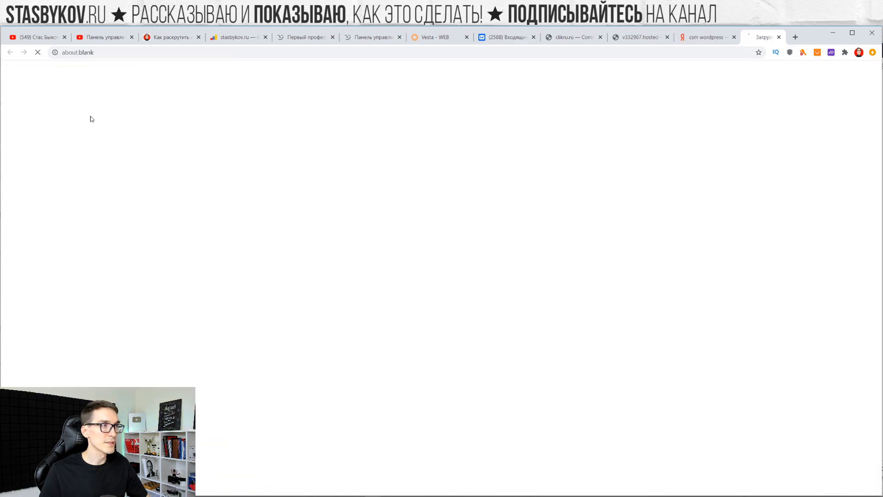
click(692, 37)
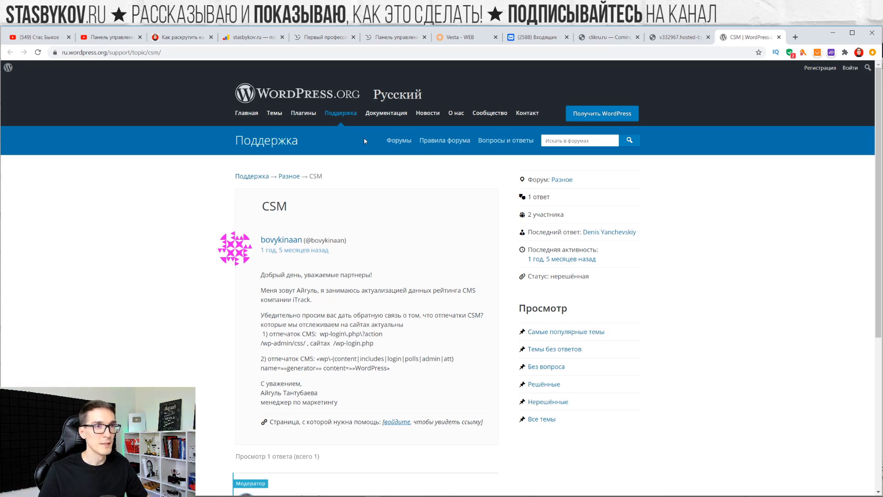
Go to the WordPress download page and download WordPress 5.5.1
click(615, 115)
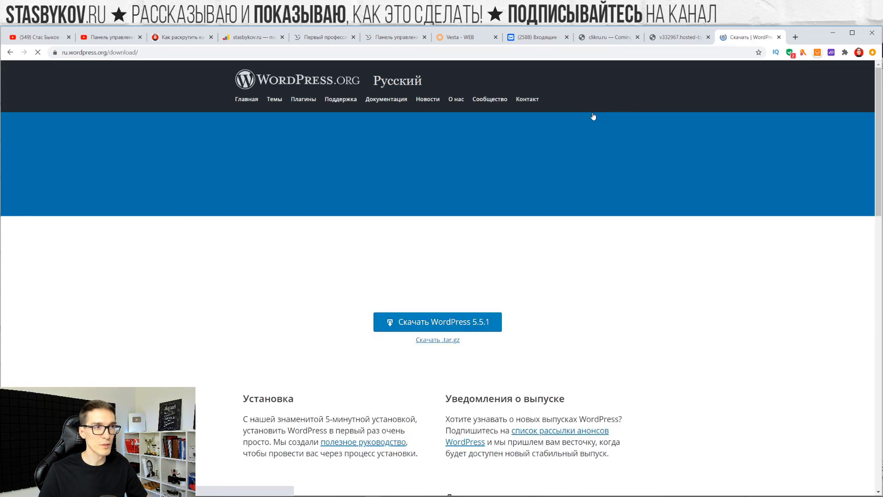
scroll(460, 152, down, 2)
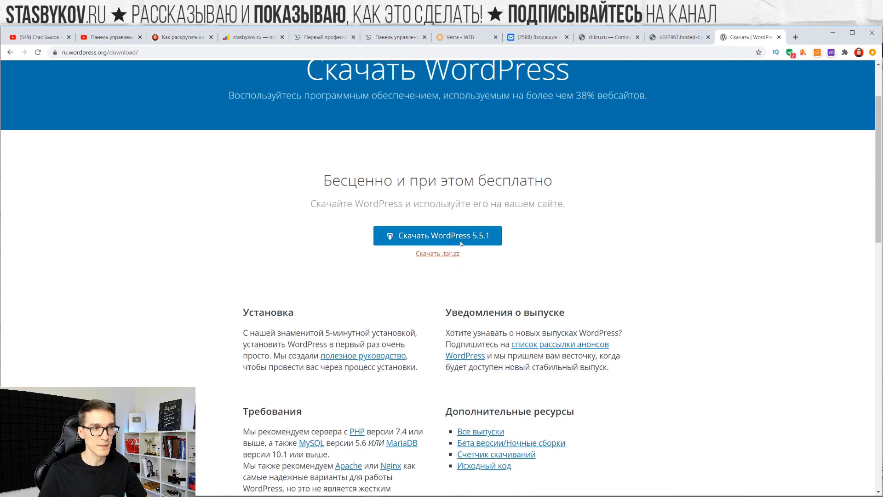
click(437, 239)
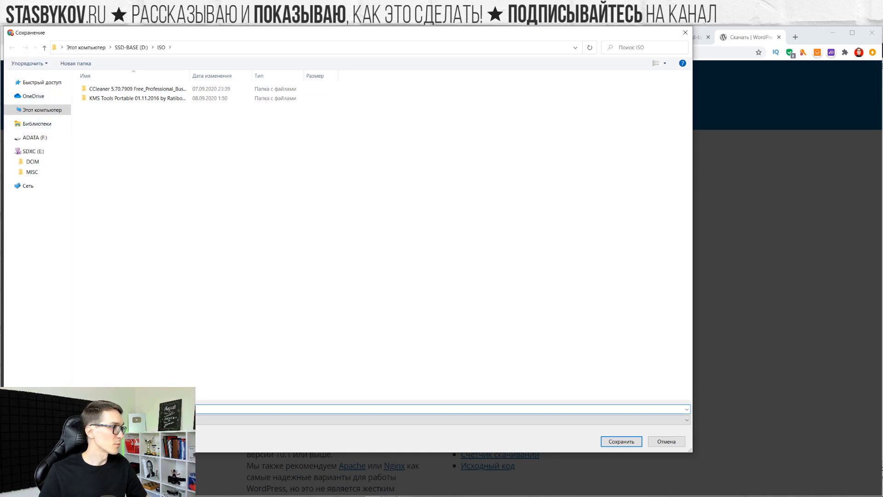
Save the archive into the clikru.ru project folder, dismiss the 'Ура!' popup, and close the download tab
click(253, 48)
text(D:\YouTube\1 Стас Быков (Маркетинг)\Сервисы\20200908 VDSina (2) clikru.ru (2))
key(Return)
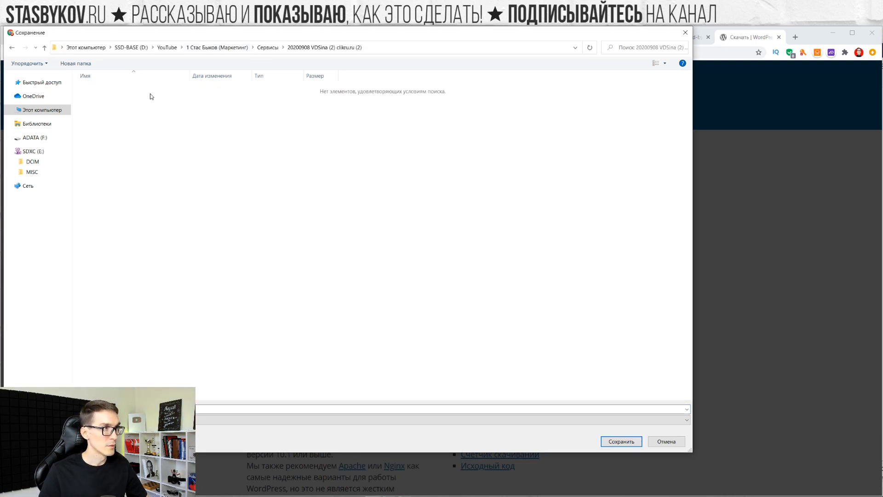
click(625, 441)
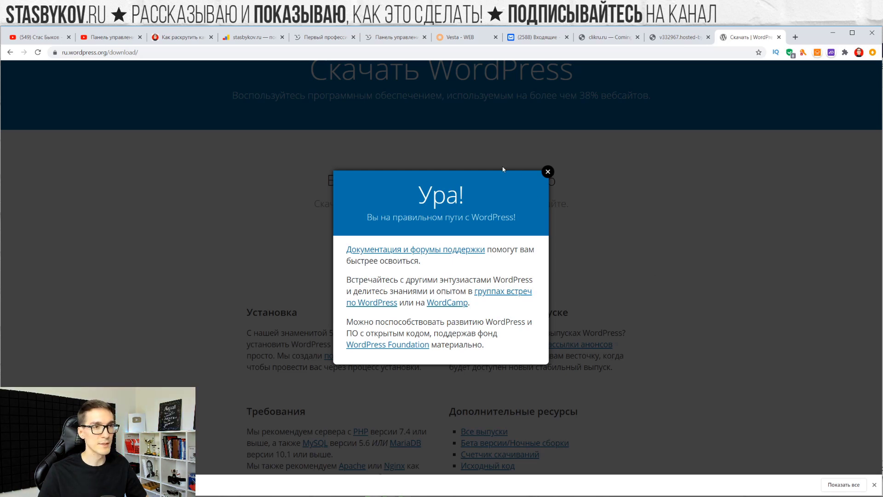
click(547, 171)
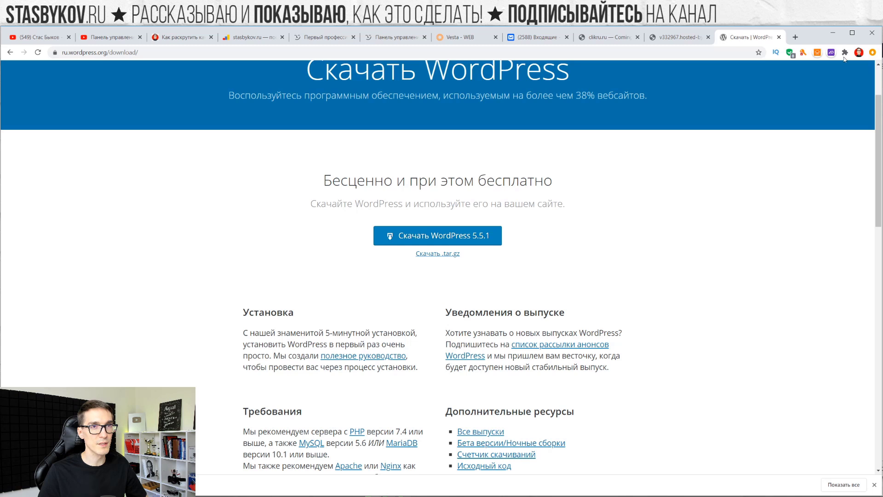
click(779, 36)
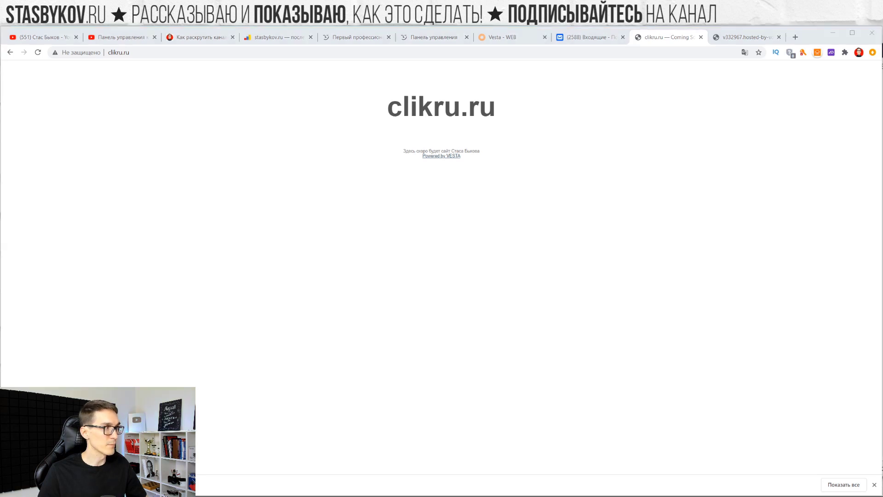
Extract wordpress-5.5.1-ru_RU.zip into its own folder and launch FileZilla beside the Explorer window
drag(325, 107, 290, 120)
right_click(145, 181)
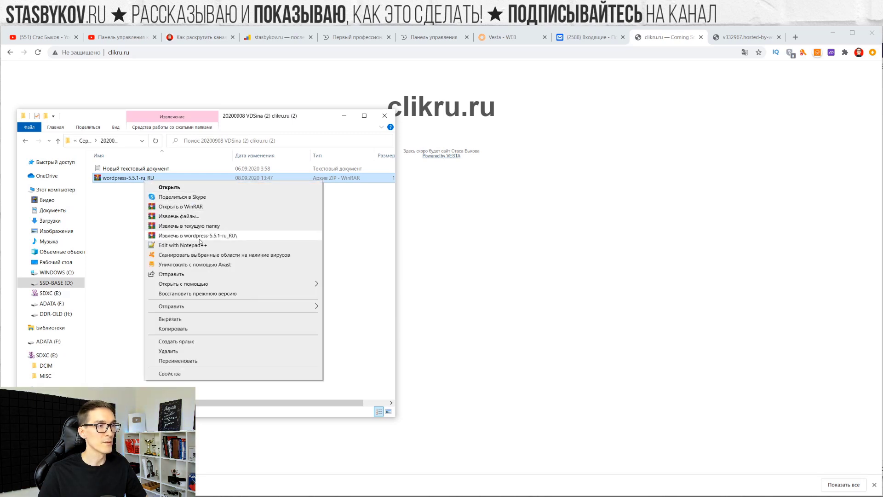
click(200, 237)
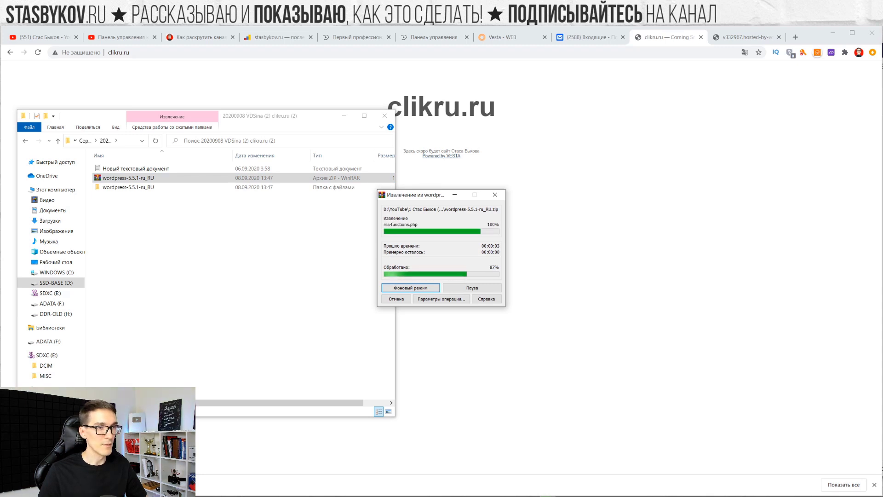
click(341, 489)
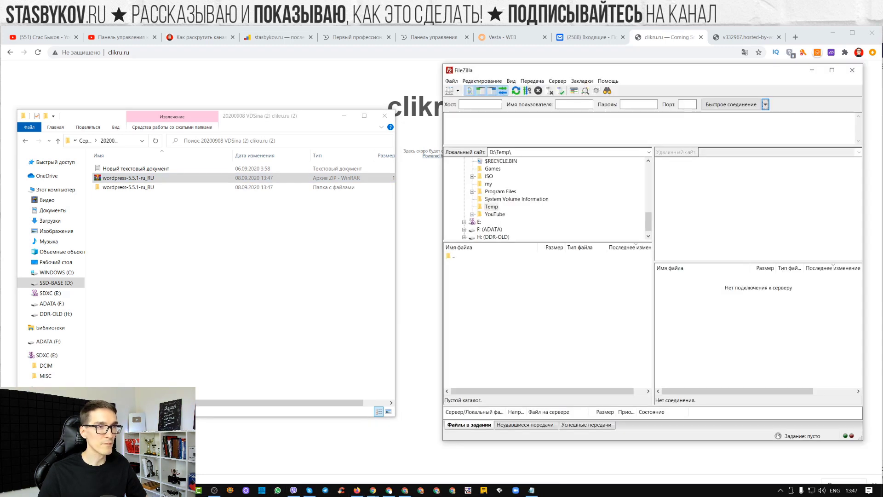
drag(716, 72, 693, 87)
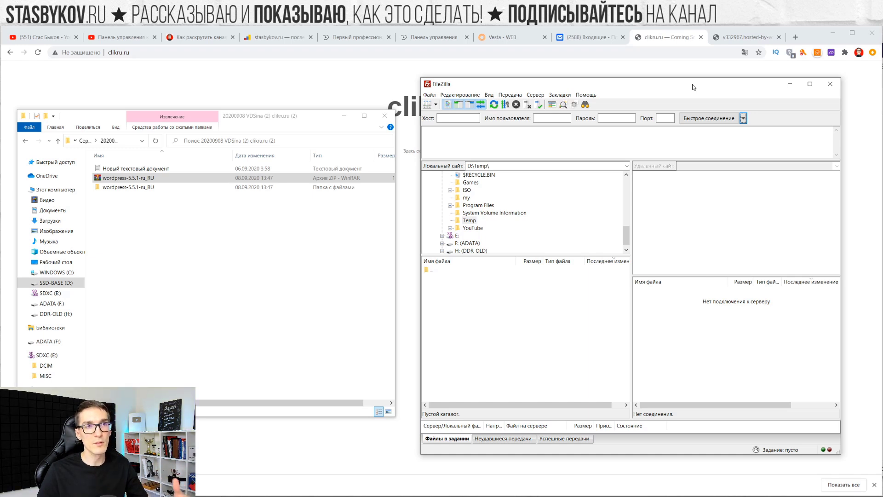
Check Поддержка tickets, return to Мои Серверы, and paste IP 195.2.70.149 into FileZilla's host field
click(430, 36)
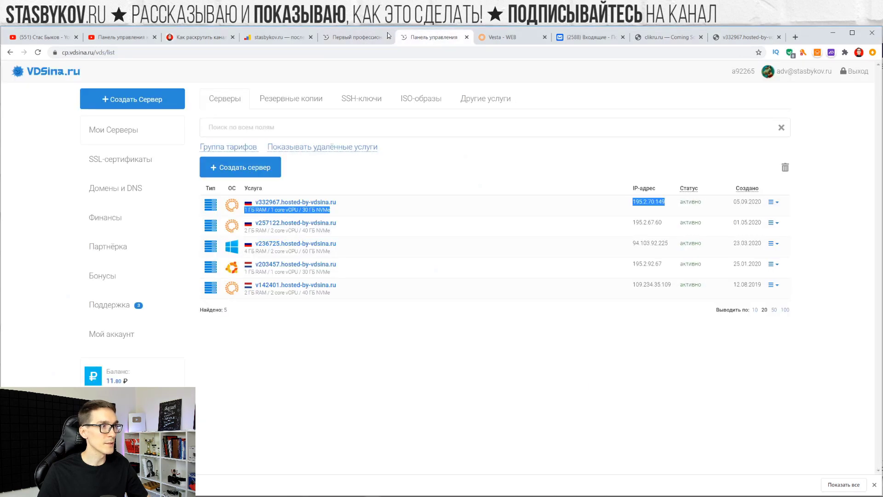
click(109, 311)
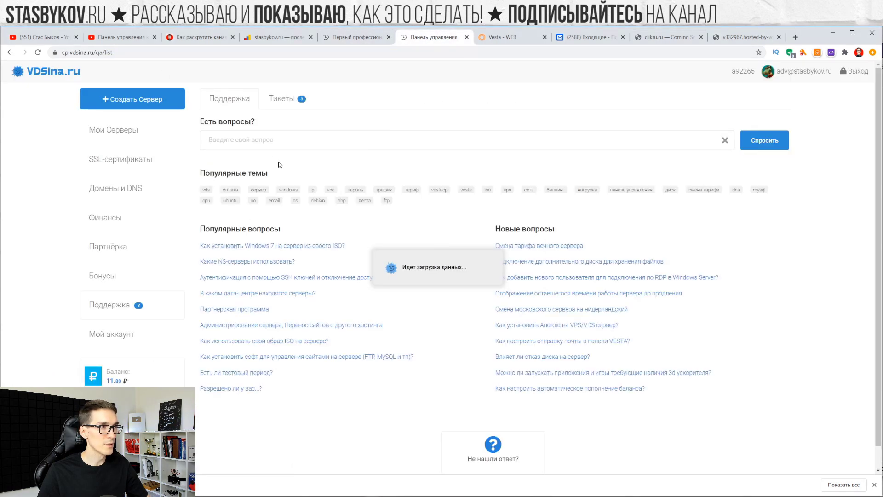
click(287, 102)
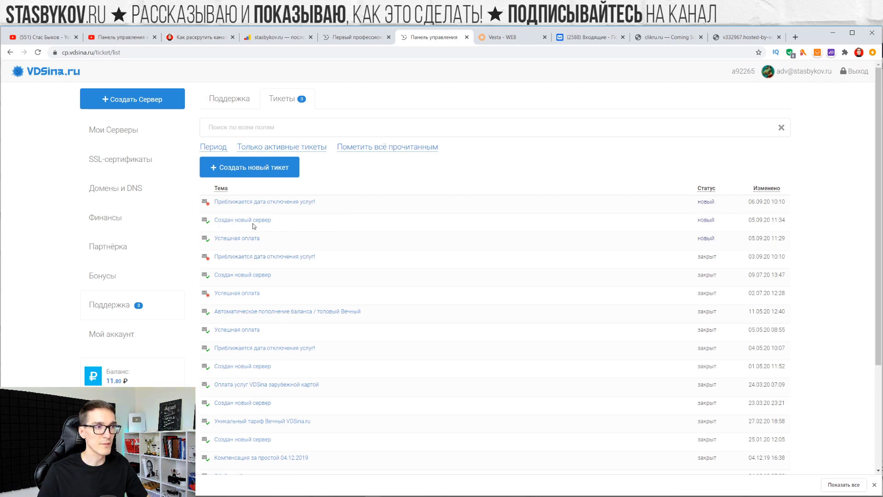
click(135, 140)
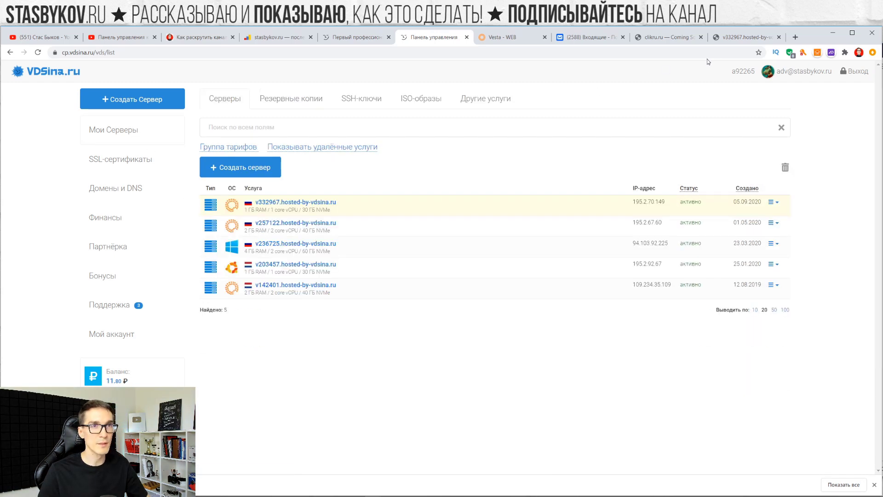
key(alt+Tab)
drag(600, 214, 596, 108)
text(195.2.70.149)
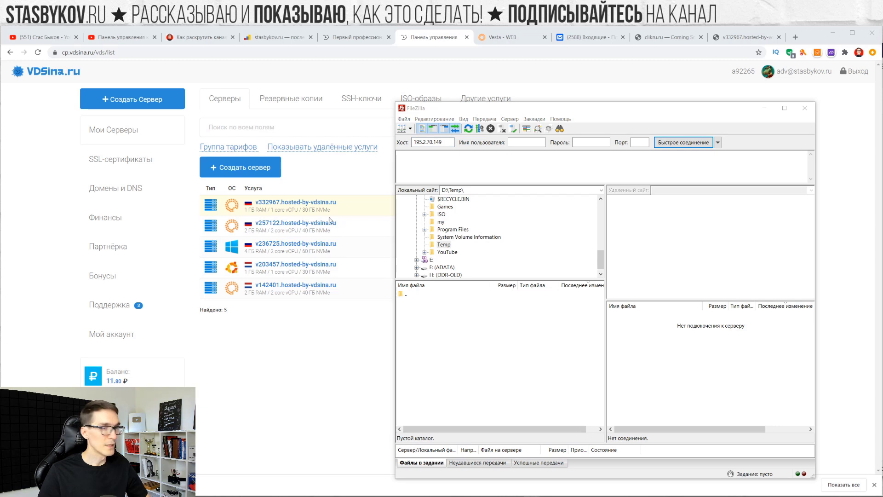
Connect over FTP as admin with the account password, accepting the insecure FTP warning
click(513, 142)
text(admin)
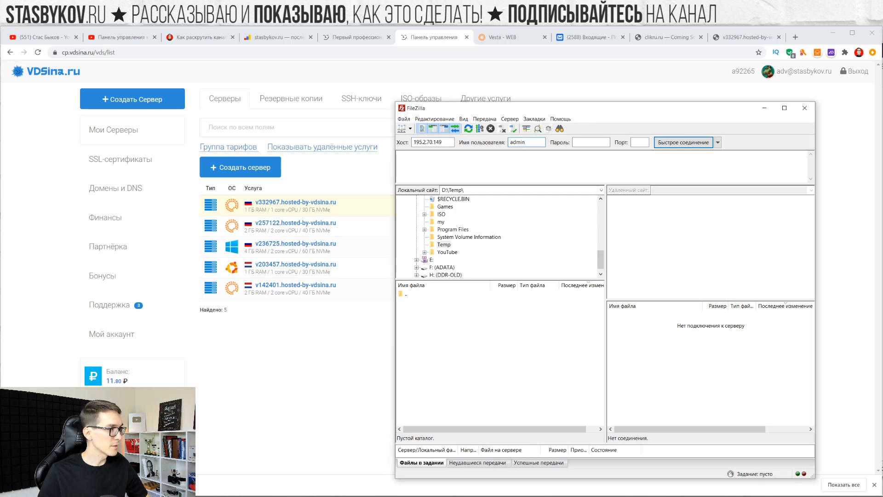
click(591, 142)
key(ctrl+v)
click(676, 144)
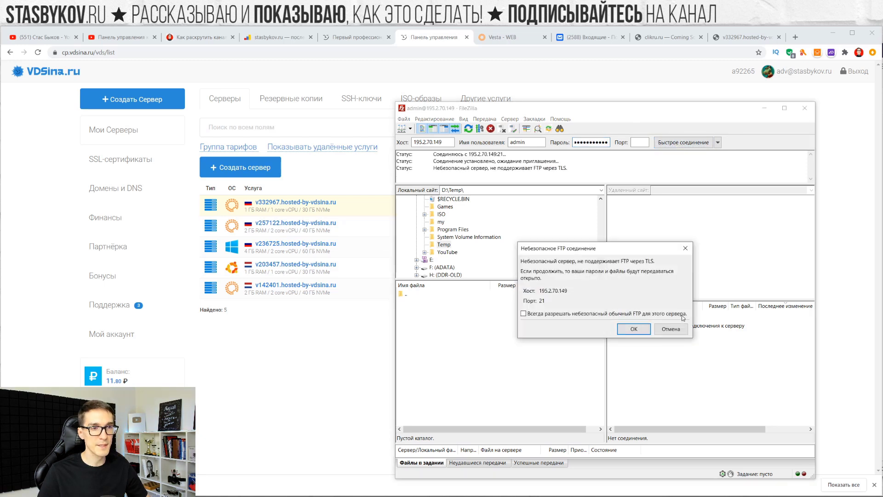
click(635, 331)
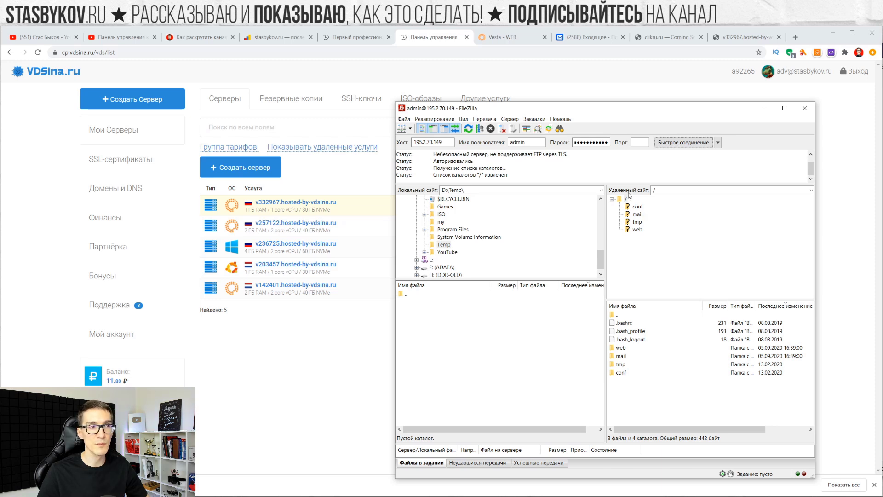
Browse the remote tree to web > clikru.ru > public_html and select index.html
click(636, 230)
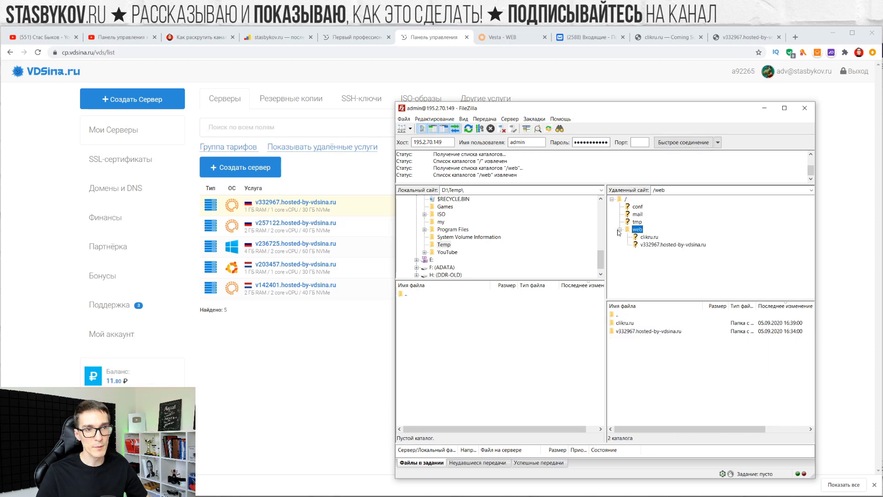
click(657, 238)
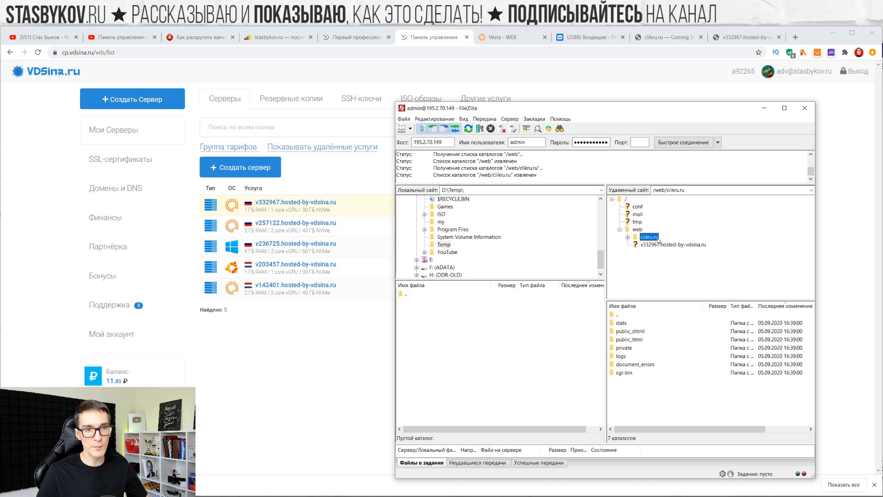
click(628, 237)
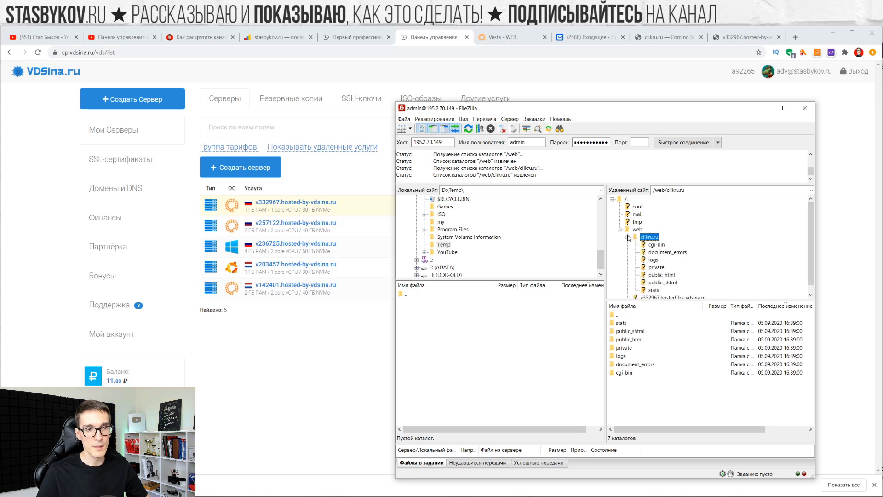
click(655, 275)
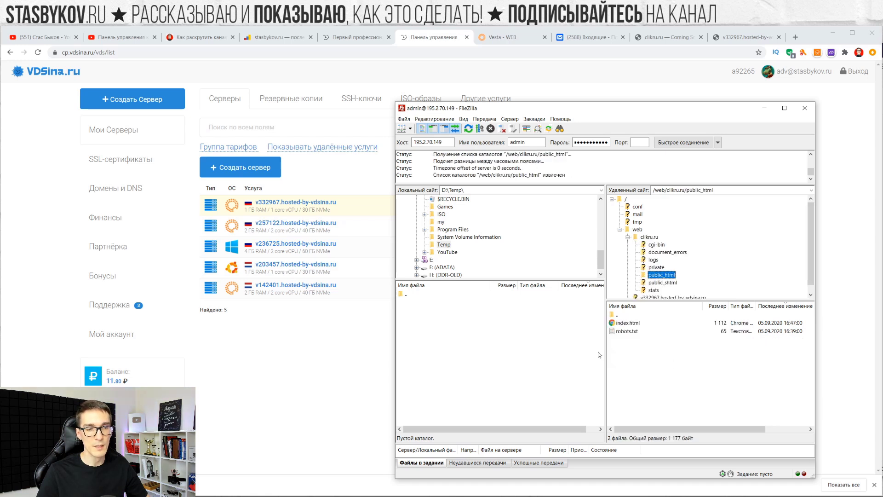
click(632, 323)
drag(649, 109, 648, 86)
Rename the server's index.html to index.html_
click(637, 302)
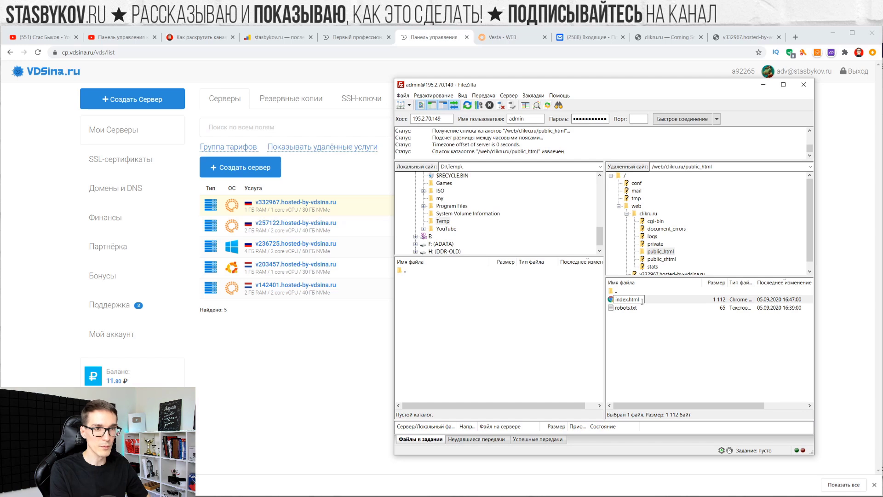
text(_)
key(Return)
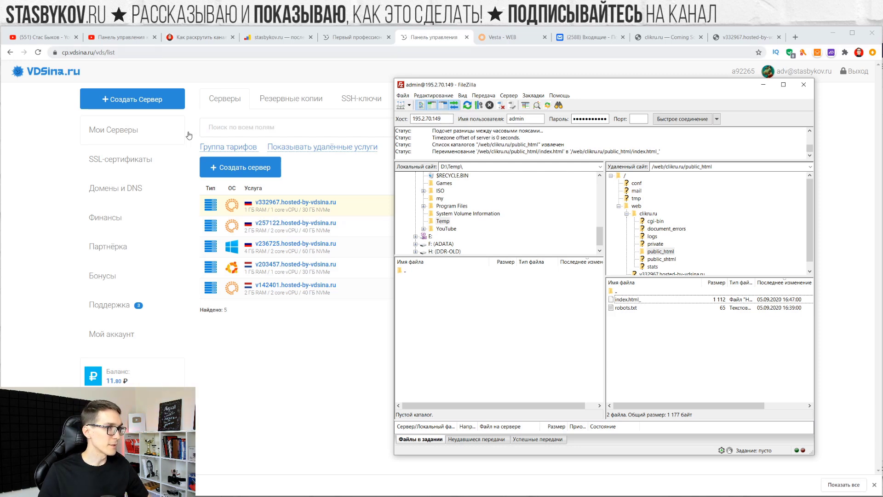
Bring the WordPress project folder back up and start editing FileZilla's local path
mouse_move(221, 494)
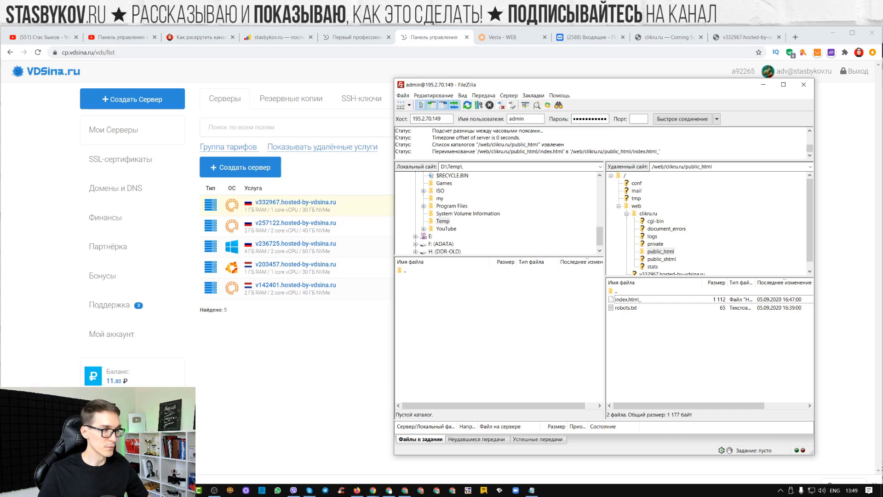
click(214, 490)
click(468, 208)
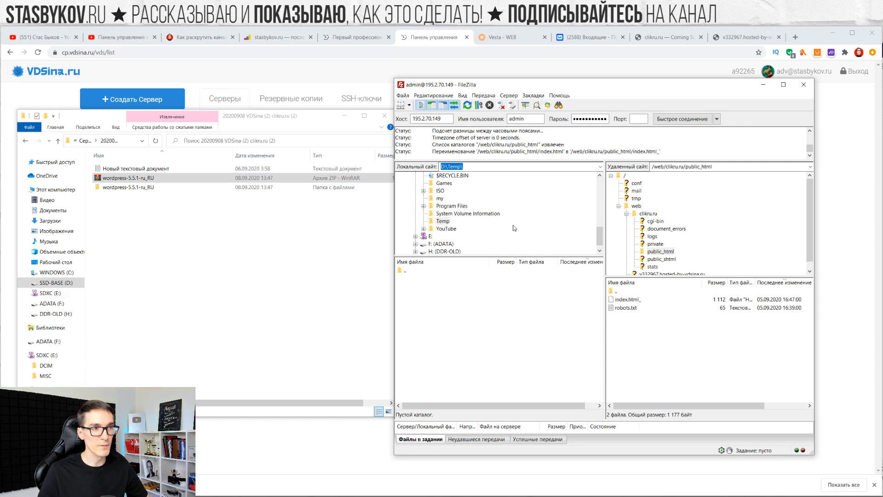
Copy the WordPress download folder's path from Explorer into FileZilla's local path box
click(148, 153)
click(133, 141)
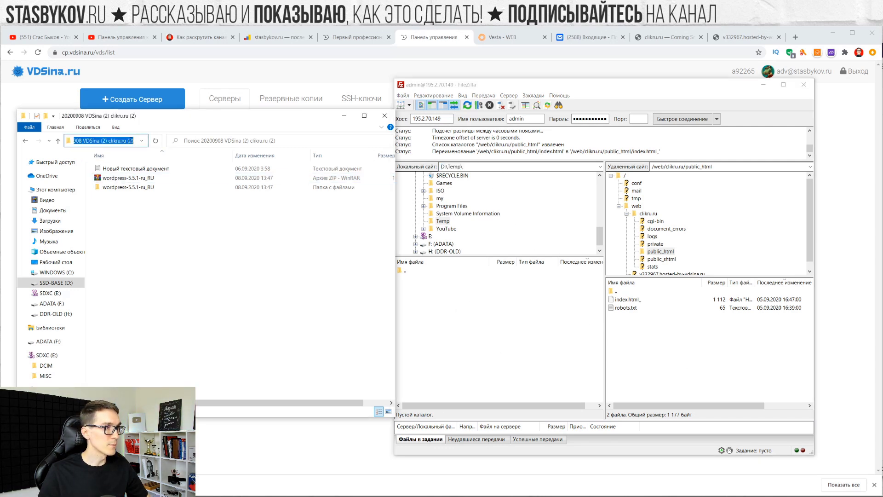
triple_click(114, 140)
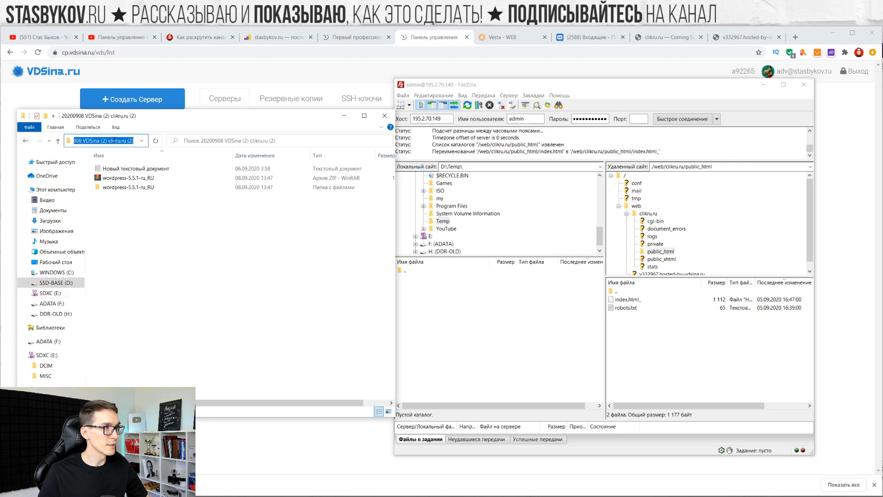
key(ctrl+c)
click(496, 166)
key(ctrl+a)
key(ctrl+v)
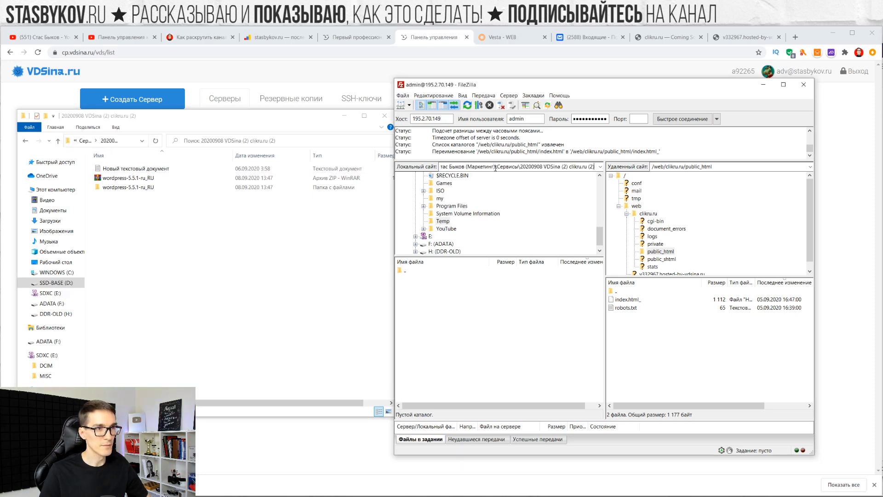
key(Return)
scroll(500, 238, down, 2)
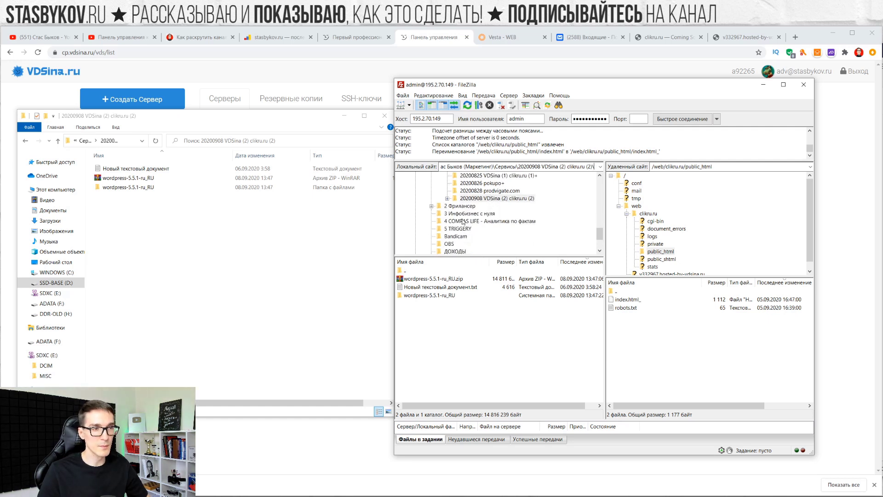
scroll(466, 224, down, 2)
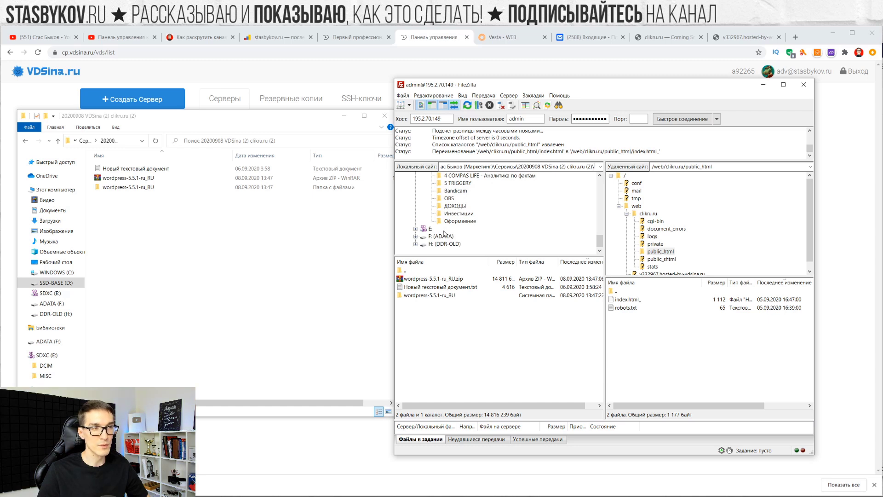
scroll(444, 224, up, 2)
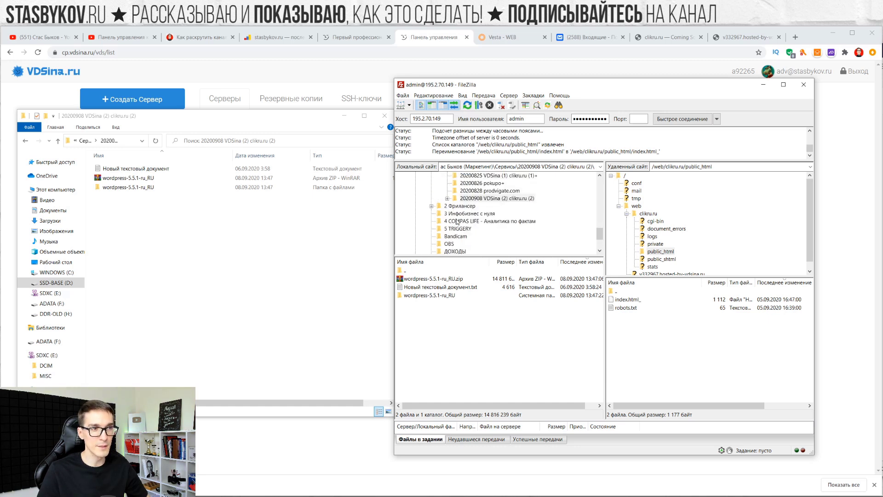
Browse locally to 20200908 → wordpress-5.5.1-ru_RU → wordpress and select all its files and folders
click(502, 199)
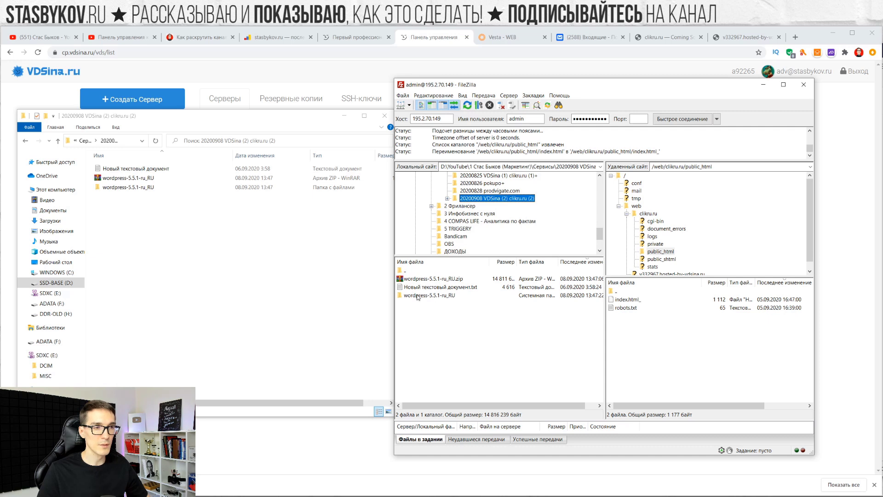
click(417, 295)
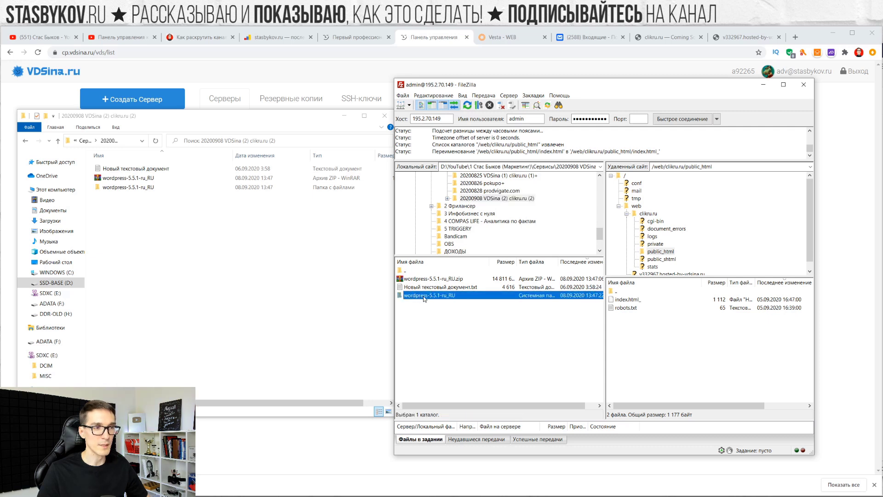
double_click(424, 296)
double_click(424, 279)
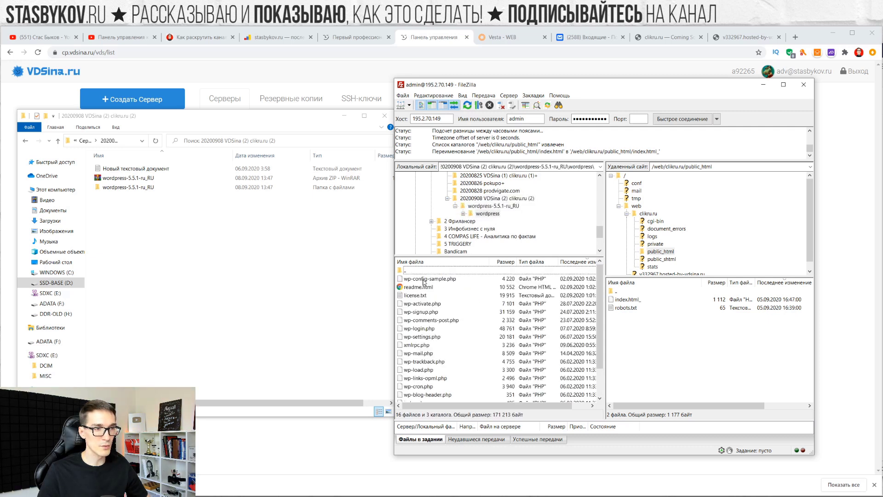
scroll(466, 359, down, 1)
scroll(452, 359, up, 1)
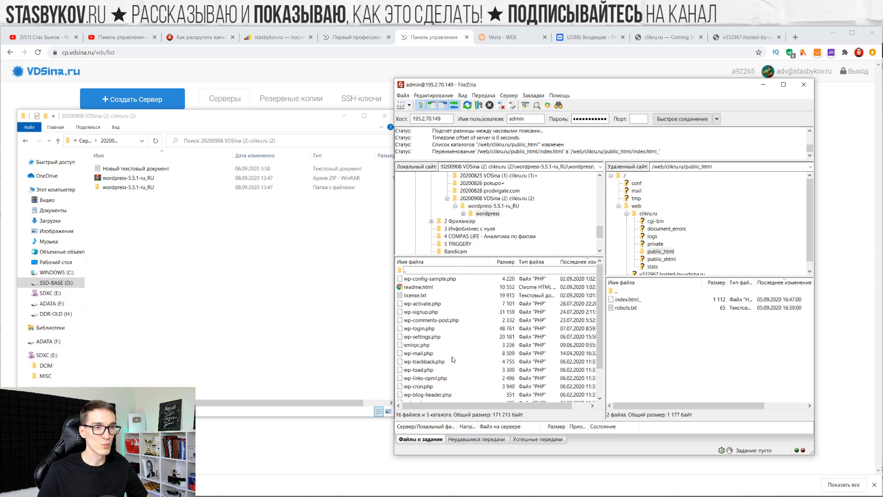
click(450, 313)
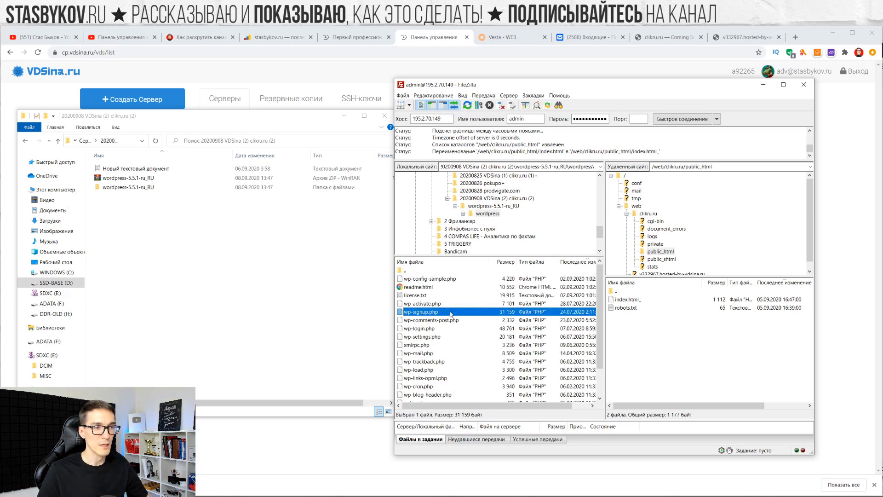
click(449, 289)
click(454, 320)
key(ctrl+a)
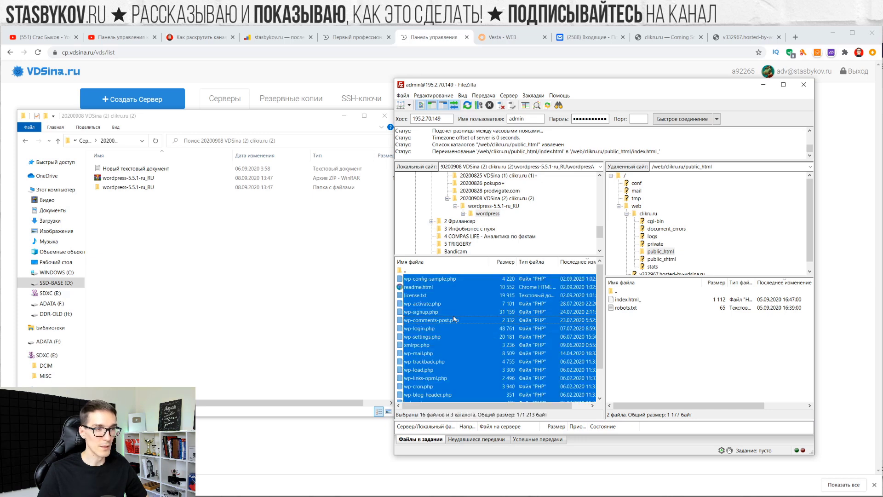
scroll(455, 316, down, 1)
scroll(505, 320, up, 1)
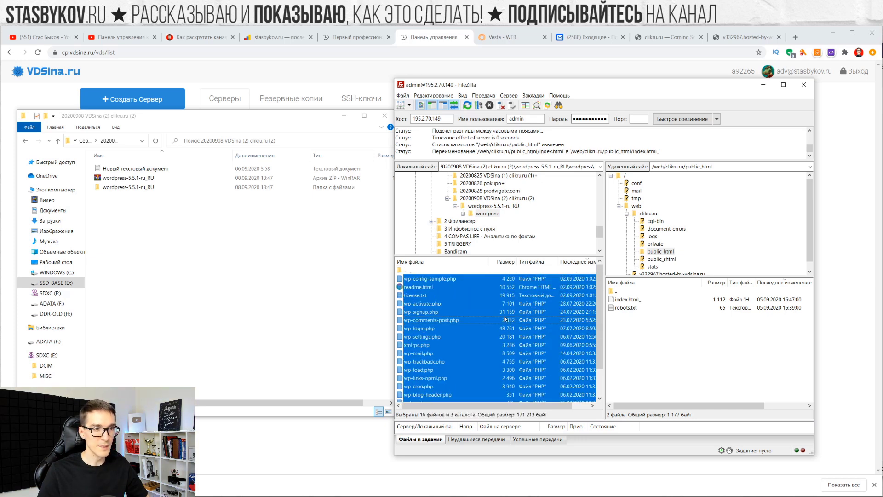
Drag the selected WordPress files onto remote public_html and let all 2043 transfers complete
drag(498, 302, 647, 351)
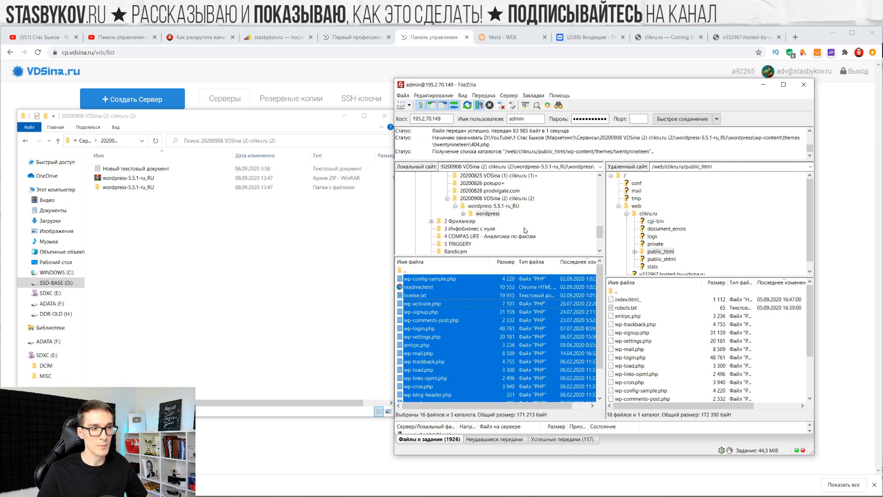
drag(628, 85, 635, 82)
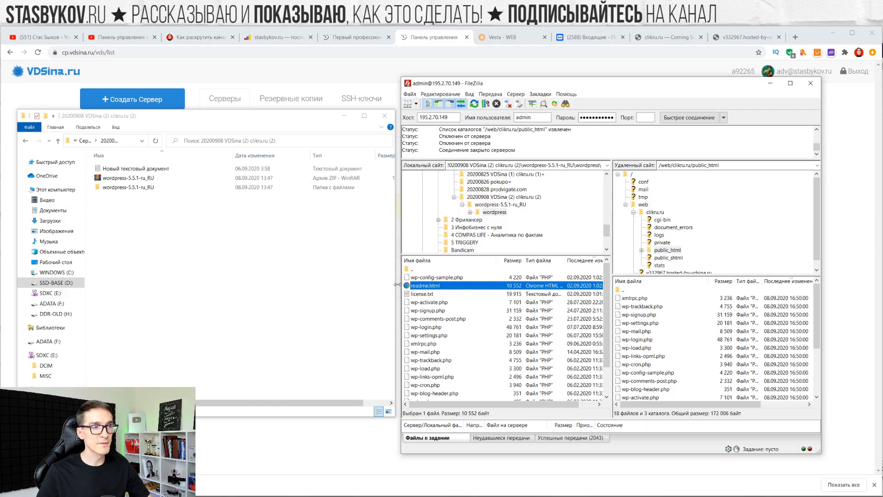
Reload clikru.ru, advance the installer to its database form, then switch to Vesta's WEB list
click(657, 39)
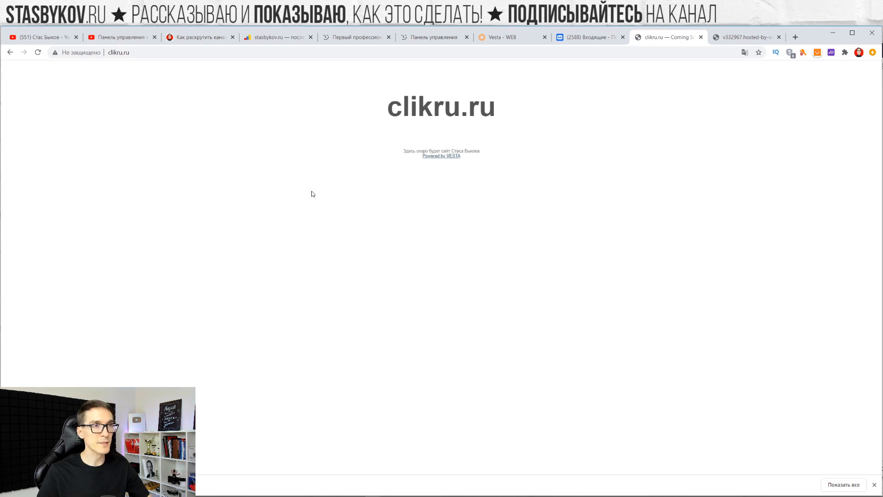
key(F5)
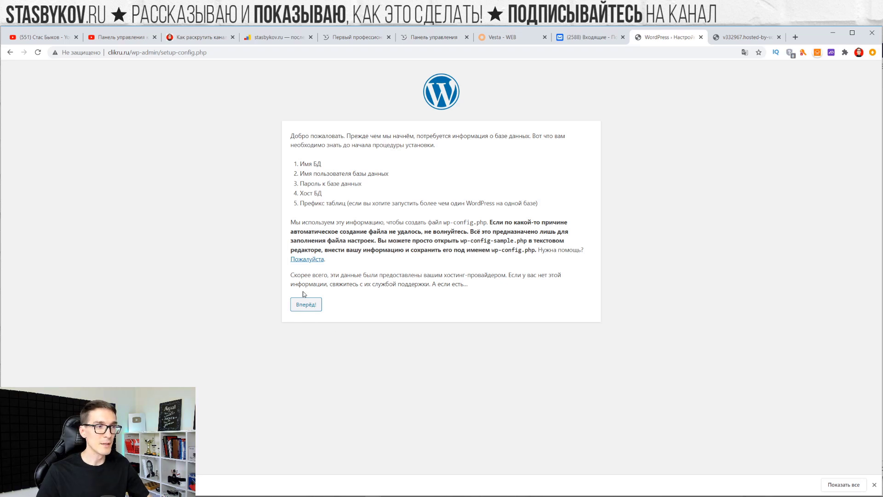
click(315, 305)
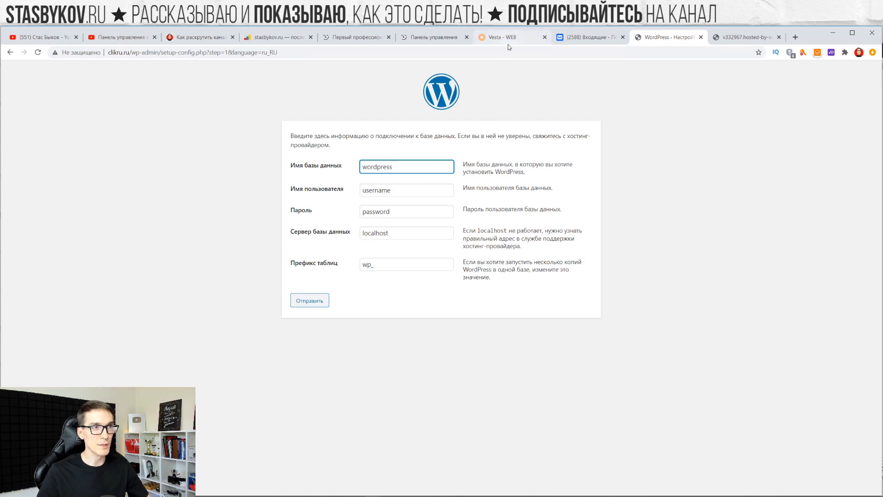
click(462, 43)
click(487, 41)
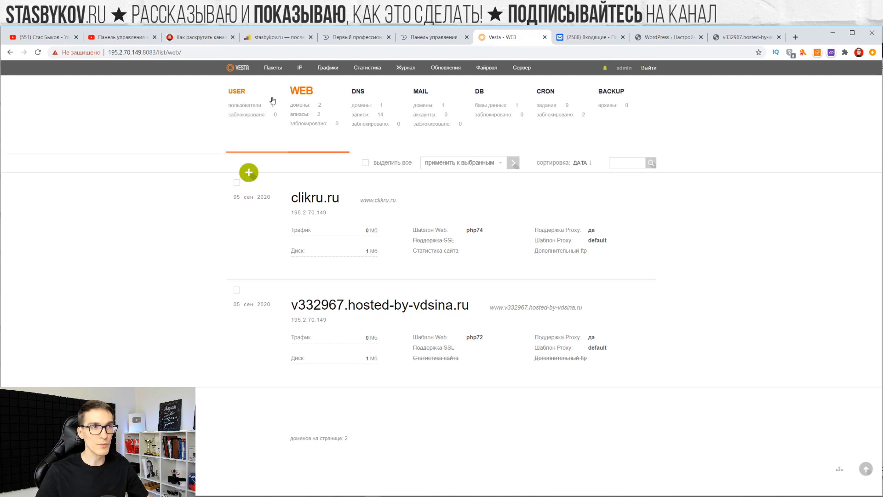
Return to the Vesta tab and show the DB list containing only admin_default
click(361, 39)
click(413, 42)
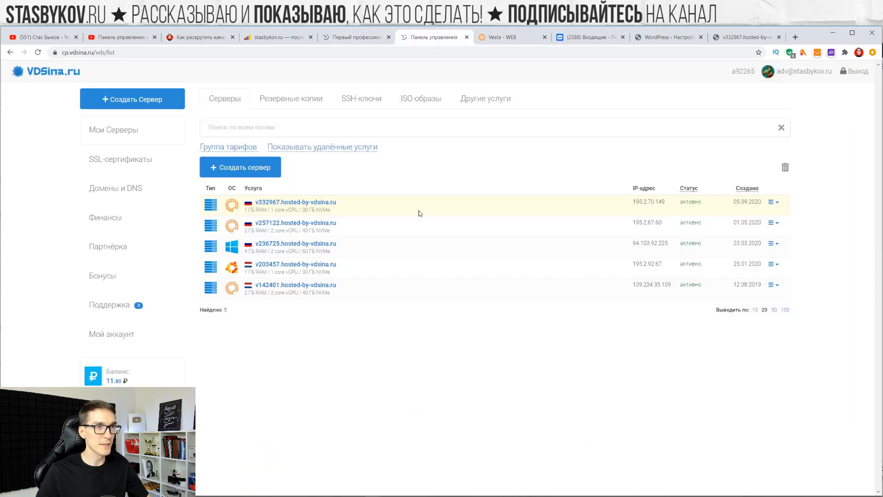
key(ctrl+Tab)
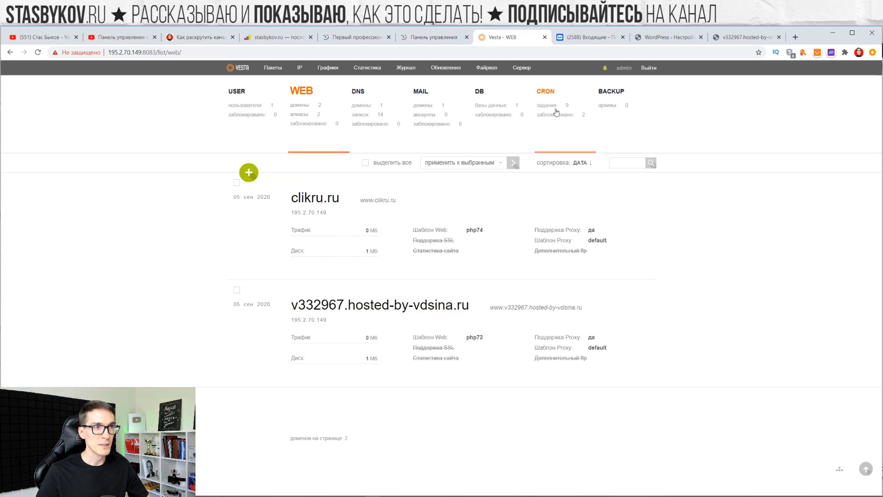
click(483, 97)
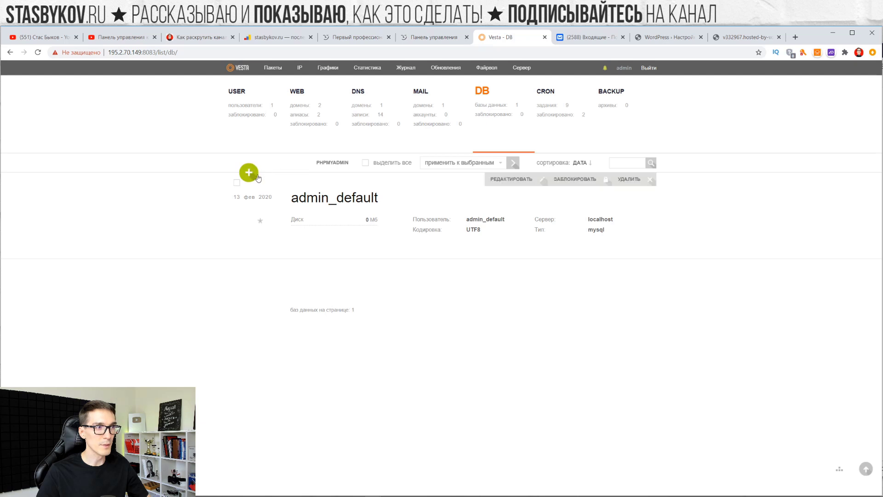
Start a new Vesta database, naming both the database and its user clickru
click(291, 177)
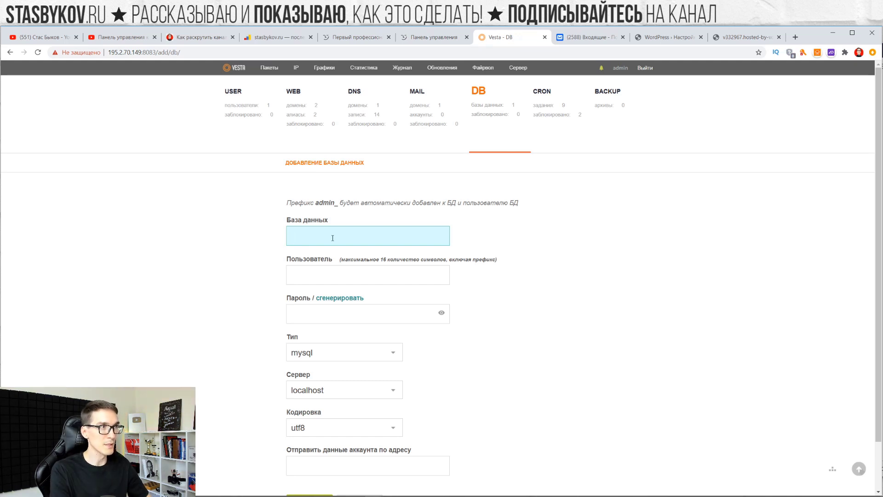
text(z)
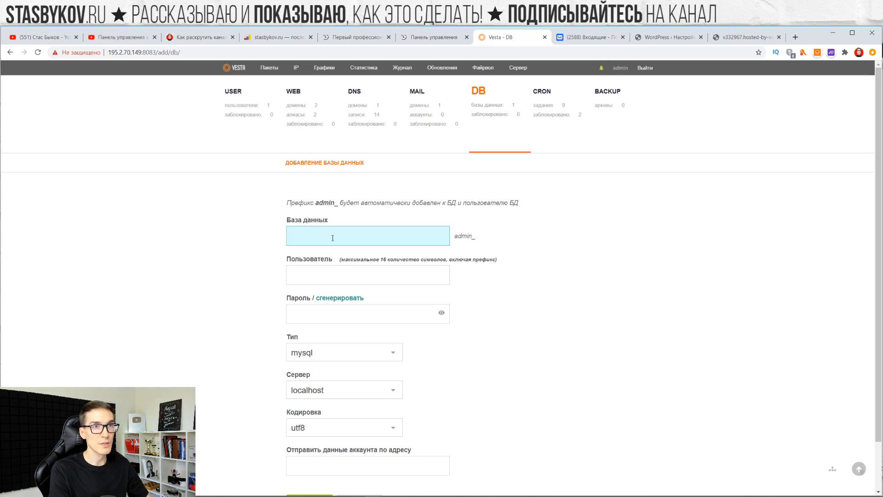
text(c)
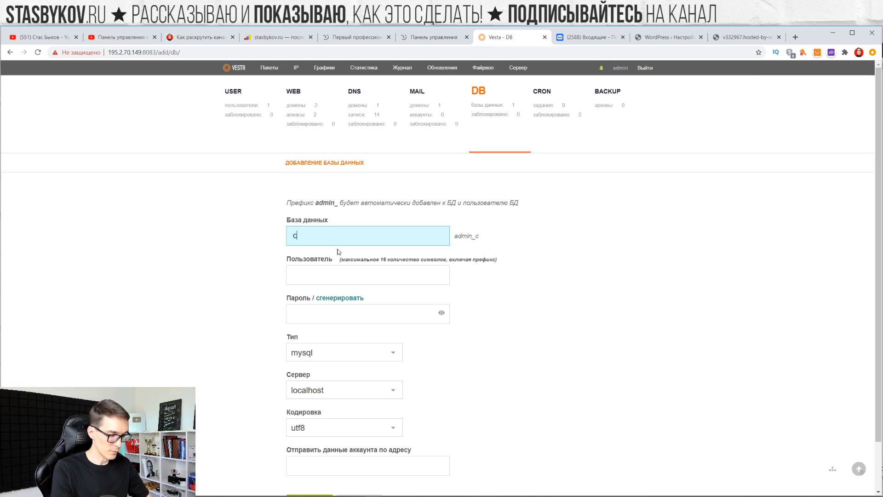
text(lickru)
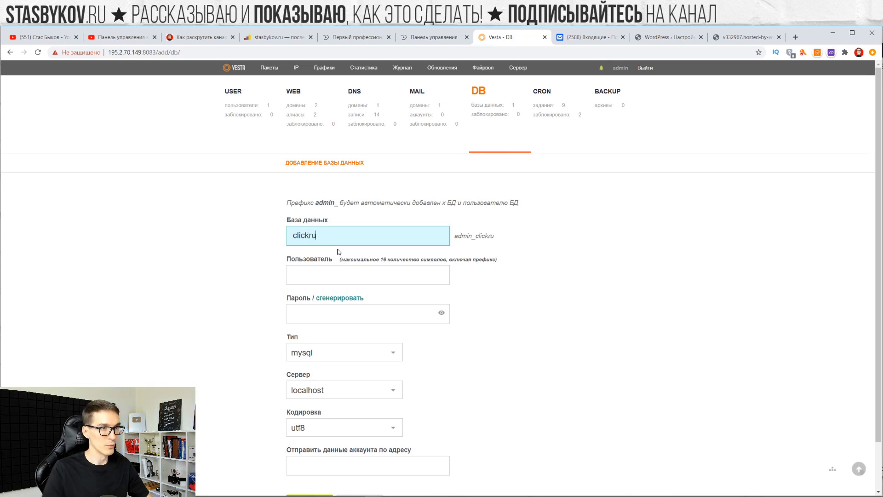
drag(455, 236, 495, 236)
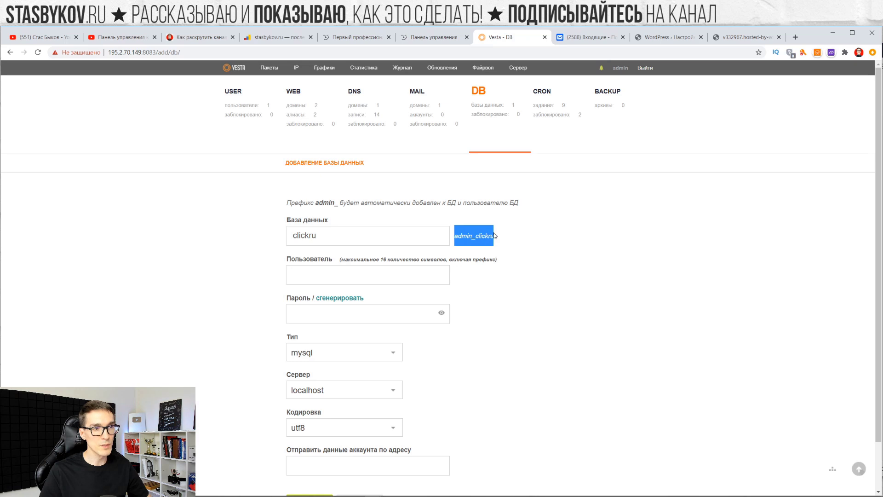
key(alt+Tab)
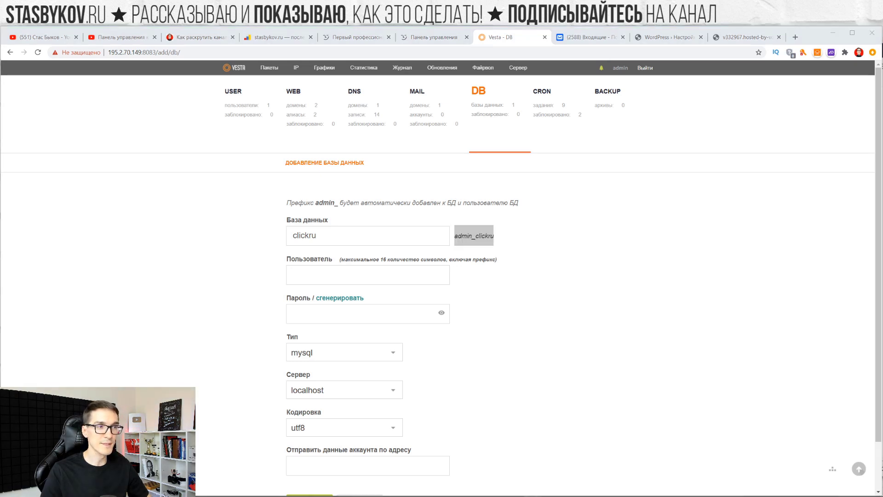
key(alt+Tab)
key(shift+Tab)
key(ctrl+c)
key(Tab)
key(ctrl+v)
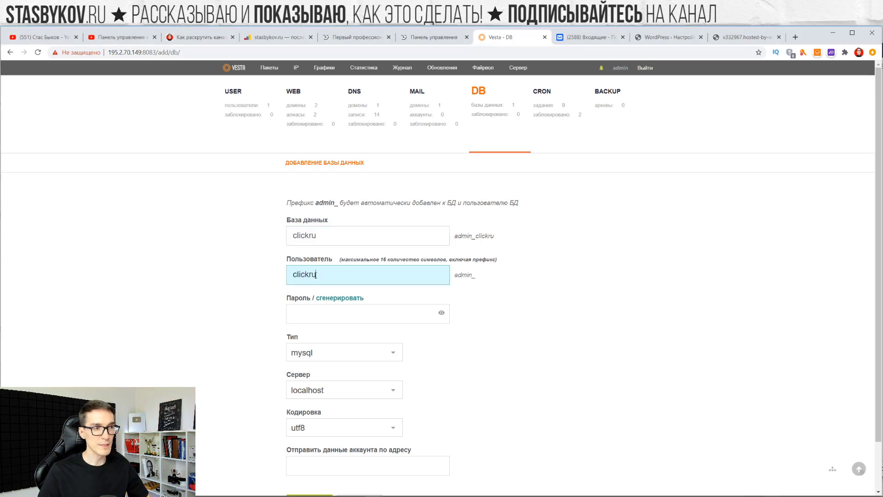
click(524, 293)
drag(456, 275, 487, 274)
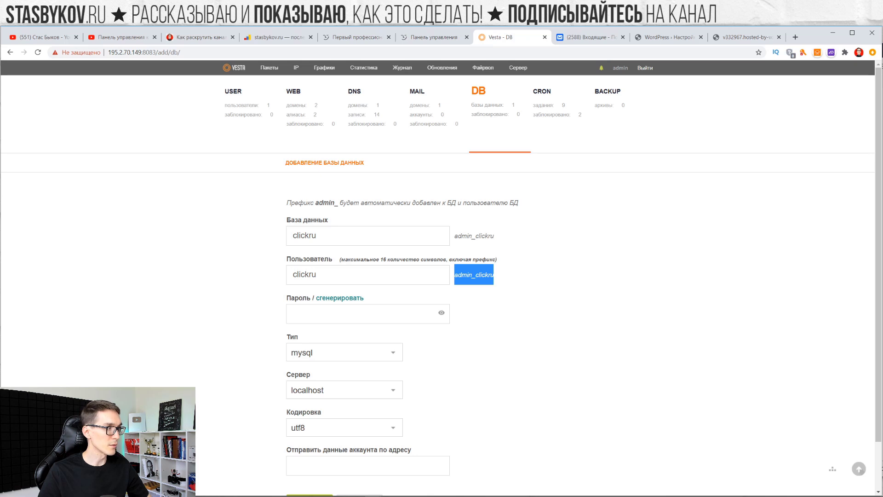
key(alt+Tab)
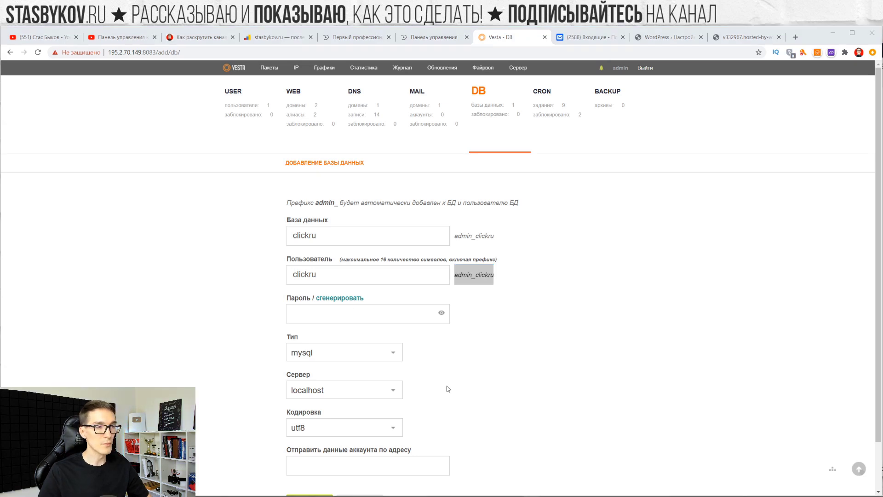
Generate a random password, keep mysql, localhost and utf8, and create the database
click(335, 300)
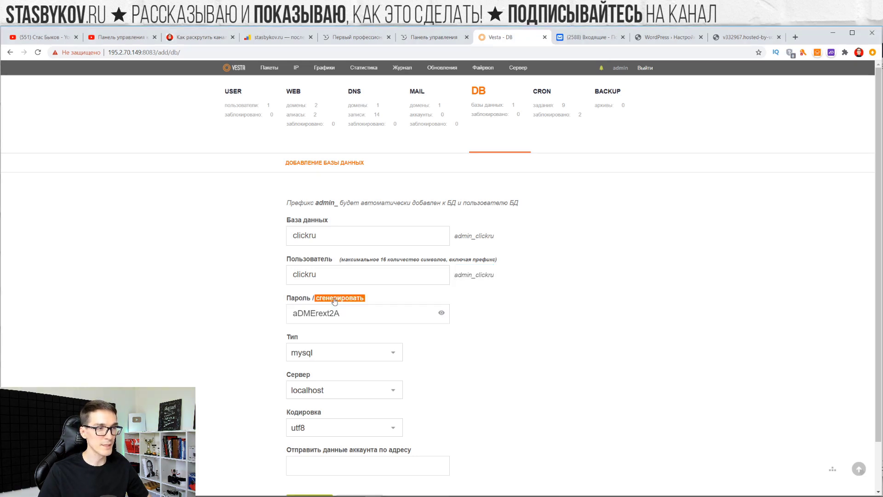
click(441, 312)
key(alt+Tab)
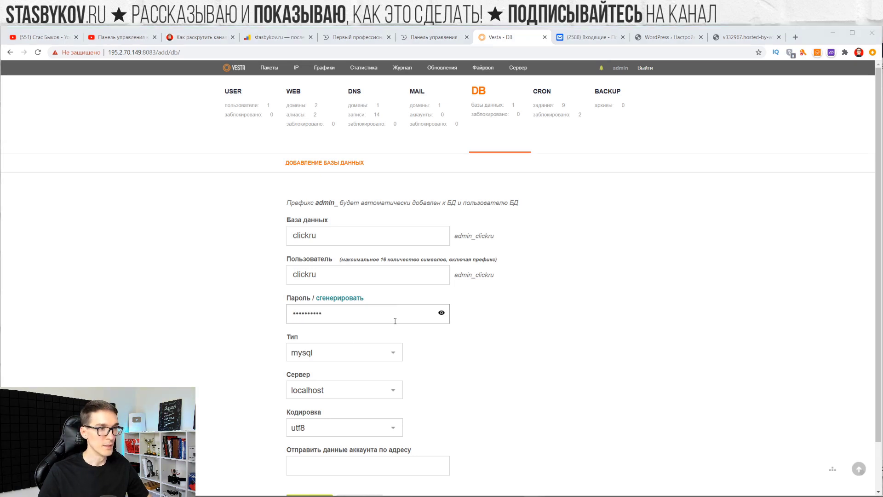
scroll(347, 340, down, 2)
click(348, 304)
click(348, 303)
click(349, 336)
click(349, 336)
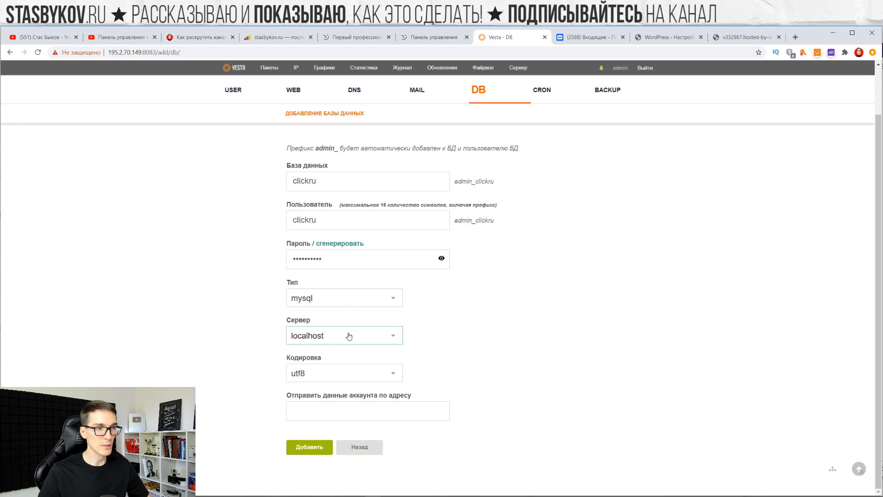
click(377, 374)
click(377, 375)
click(510, 370)
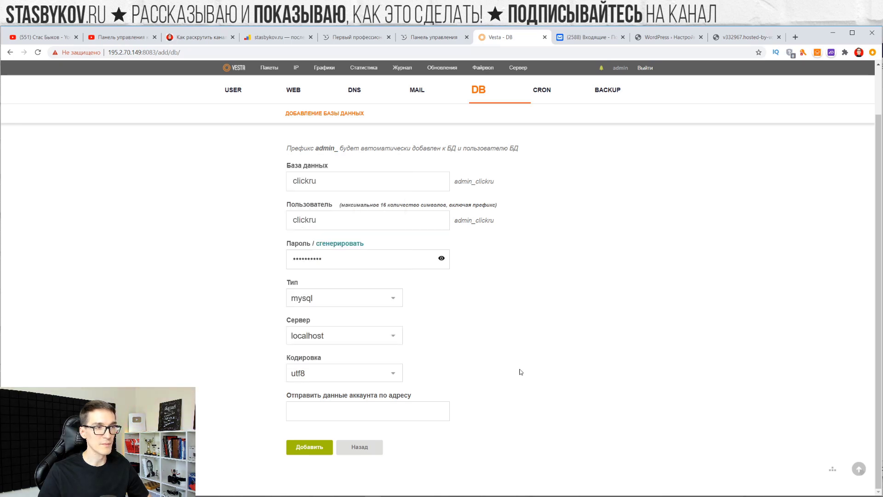
click(291, 450)
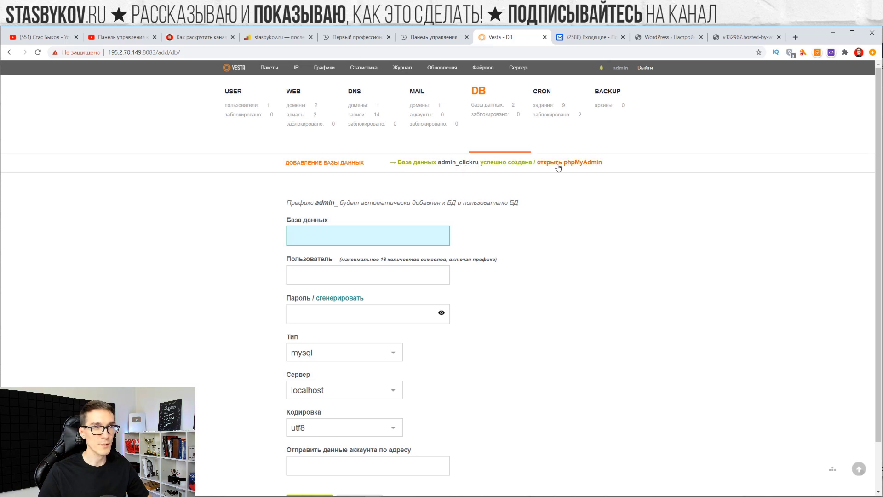
Copy admin_clickru from the database list and return to the WordPress setup tab
click(494, 114)
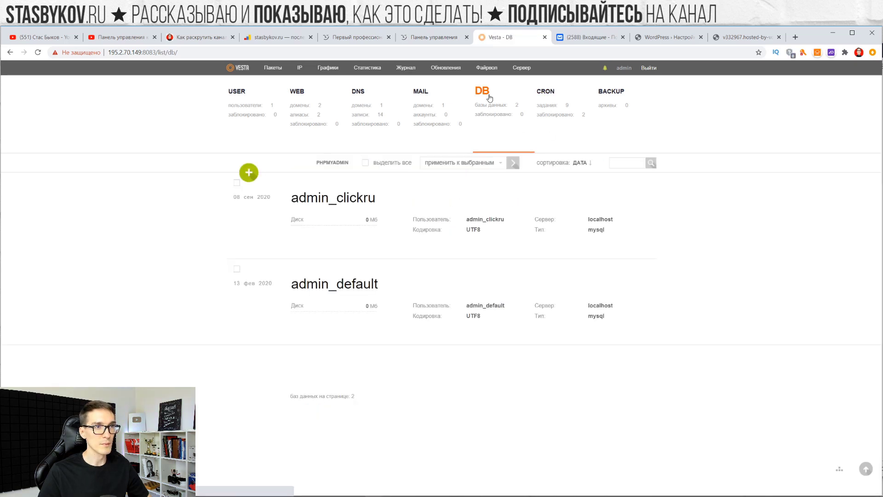
drag(289, 198, 379, 199)
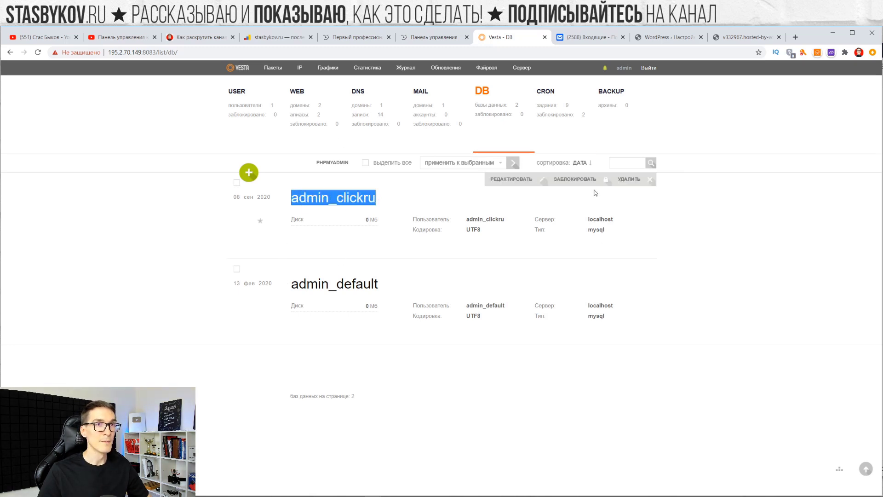
click(663, 39)
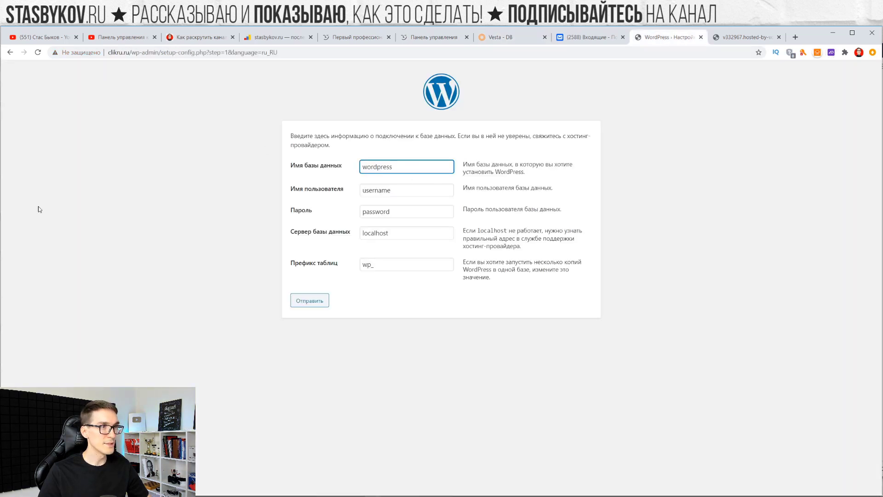
Enter admin_clickru as database name and user, and paste the database password
key(alt+Tab)
double_click(379, 172)
key(ctrl+v)
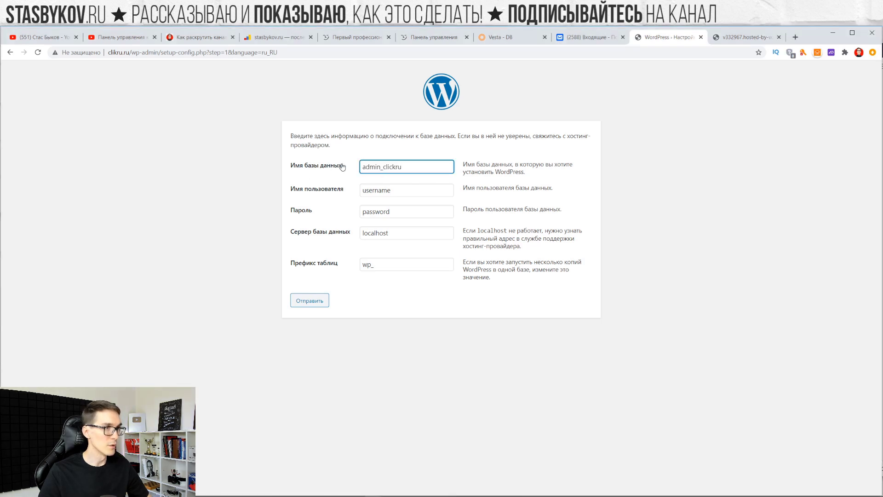
double_click(397, 193)
key(ctrl+v)
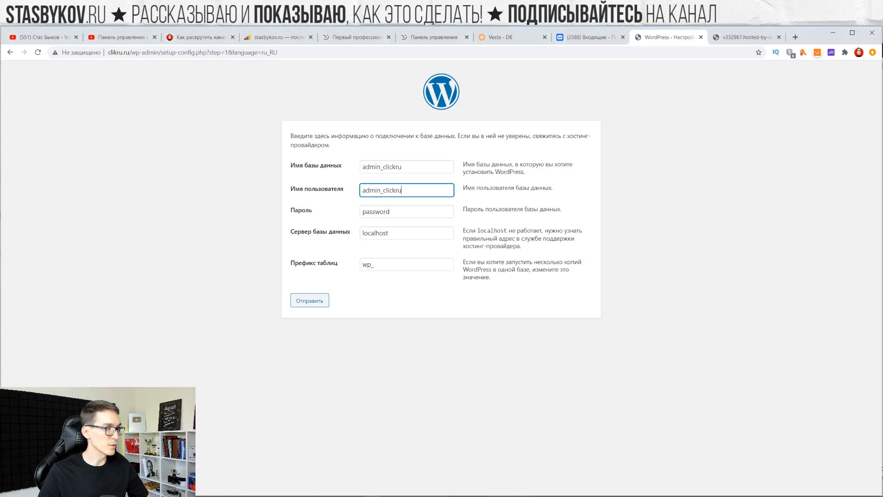
key(alt+Tab)
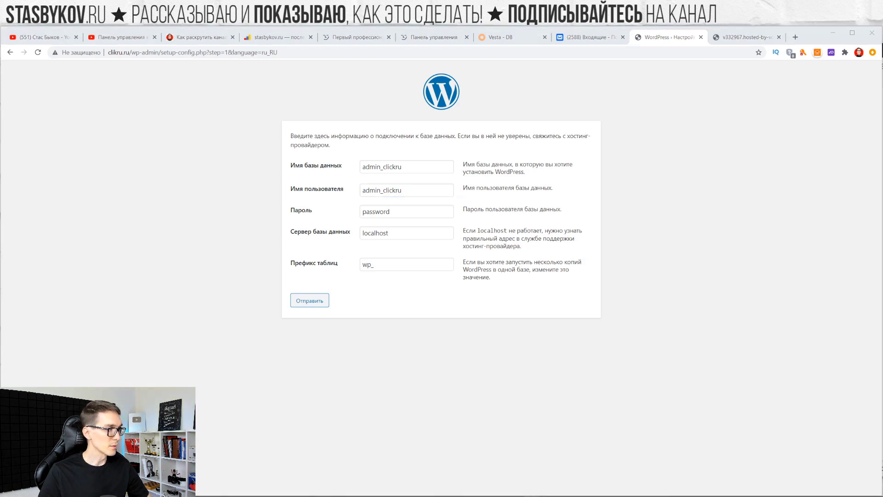
double_click(415, 209)
key(ctrl+v)
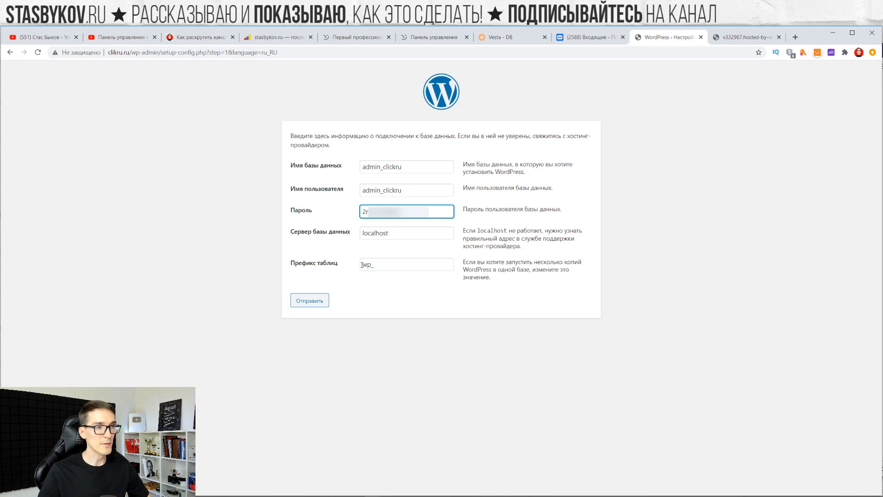
Keep the wp_ table prefix and submit, reaching the connection success message
drag(374, 266, 344, 269)
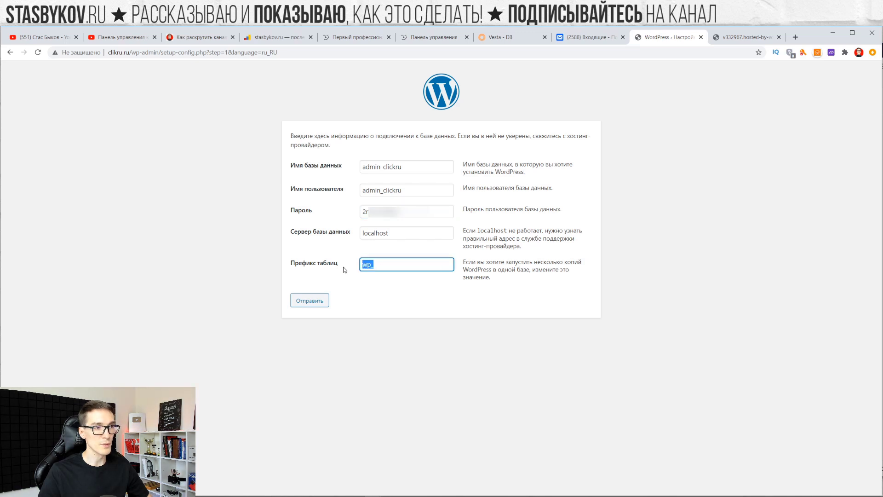
click(416, 311)
click(311, 302)
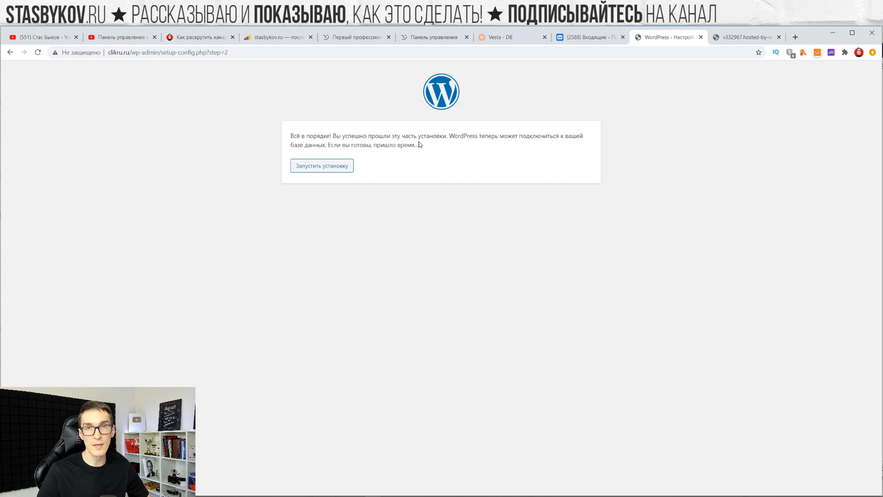
drag(419, 145, 282, 139)
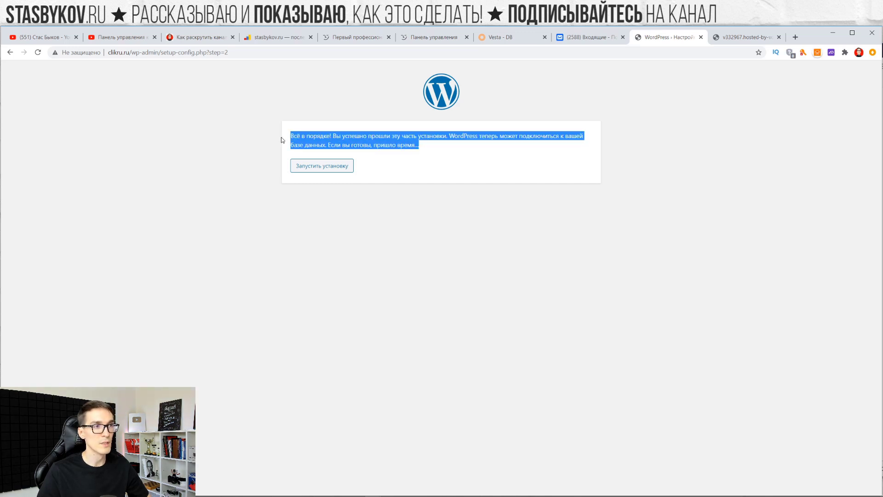
click(225, 169)
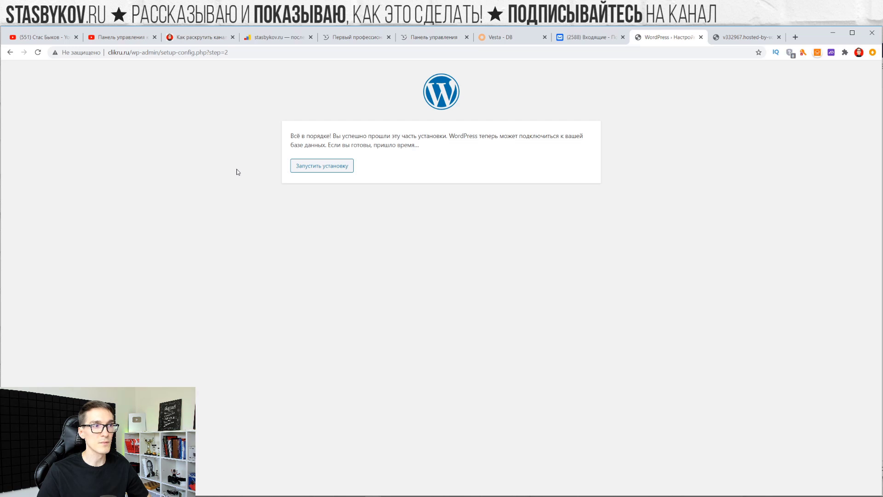
Start the installation, title the site 'Продажи в интернете' and enter the admin username
click(316, 167)
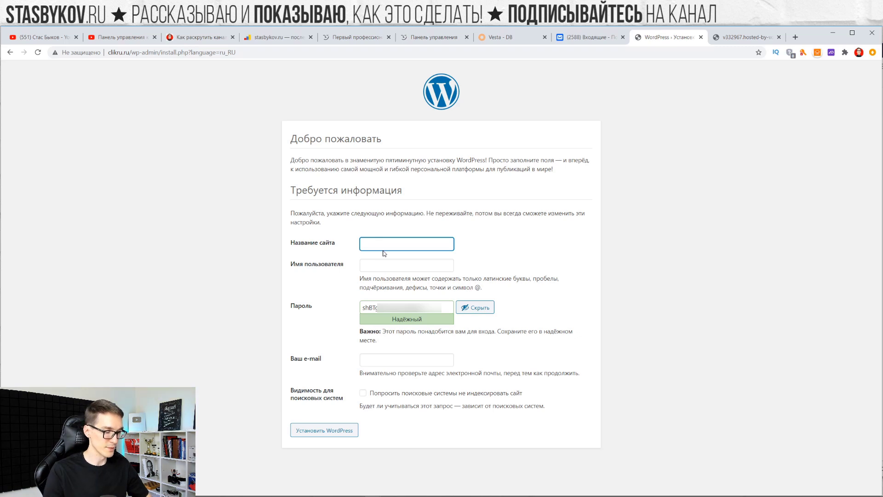
text(Продажи в интернете)
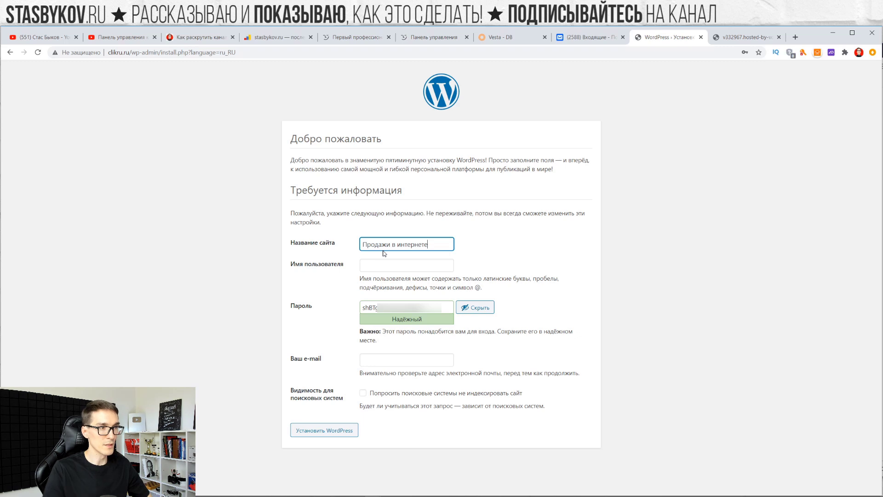
click(401, 266)
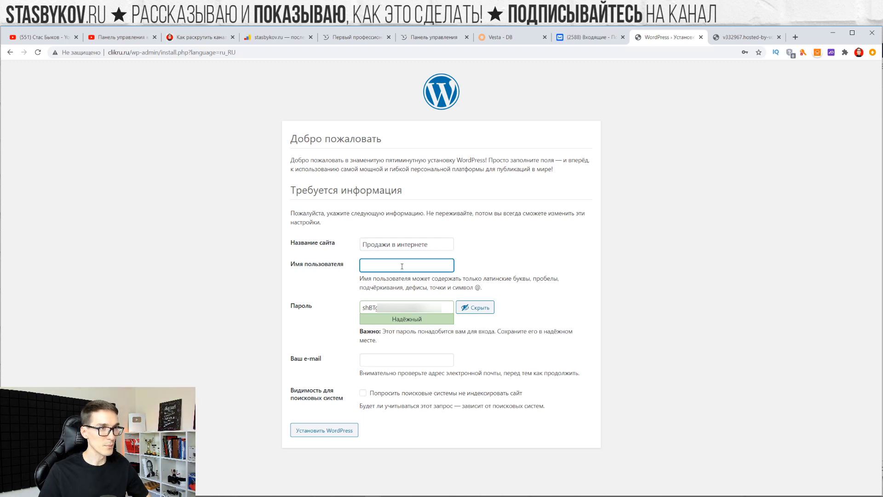
text(clickroo,)
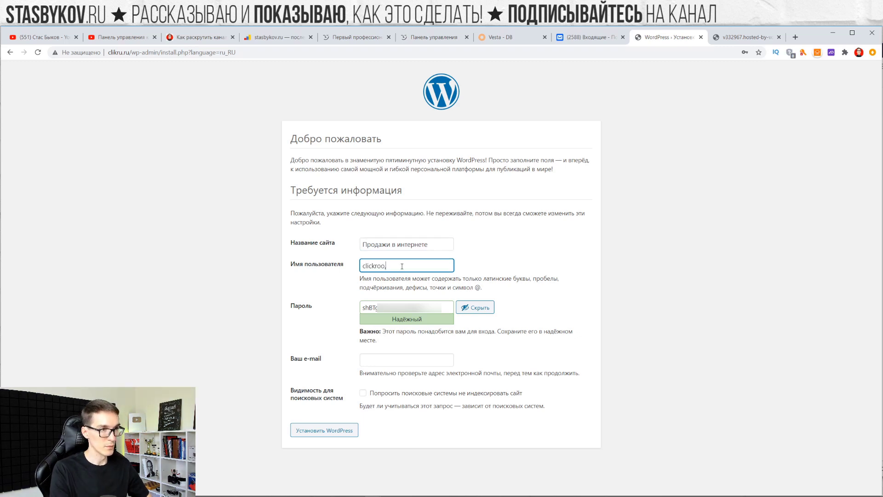
key(BackSpace)
text(m)
key(ctrl+a)
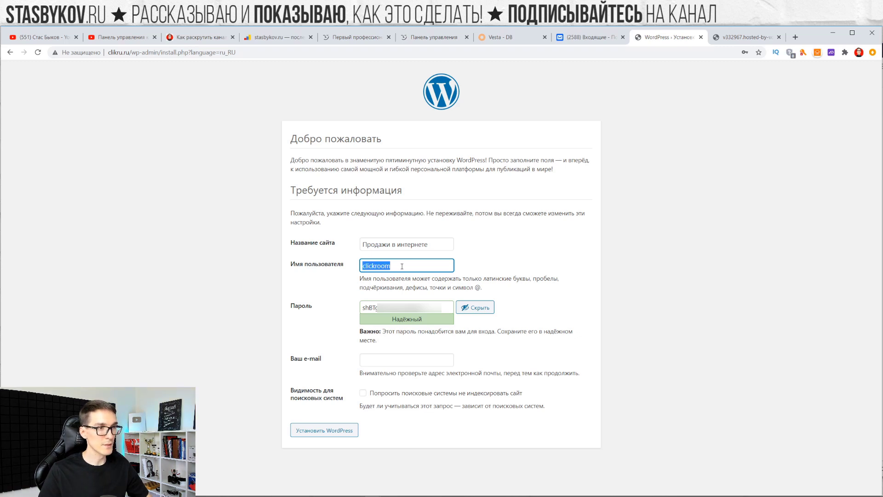
Copy the generated admin password, fill in the contact e-mail, and install WordPress
key(alt+Tab)
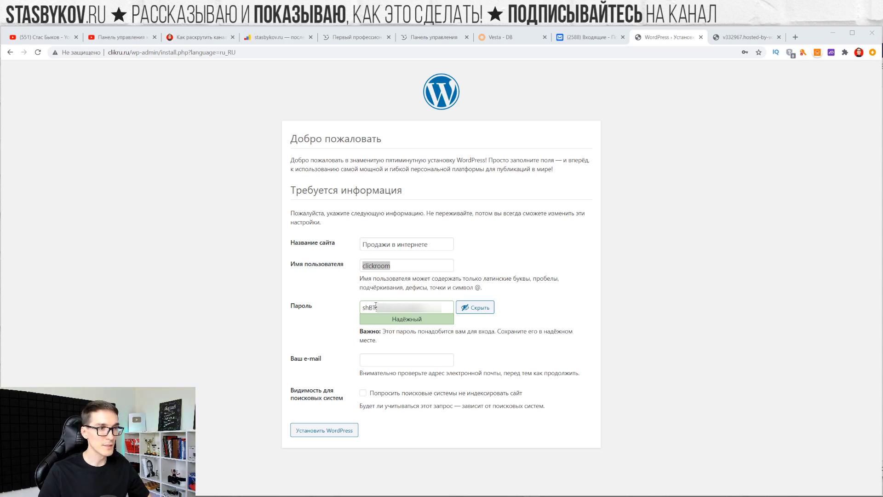
click(404, 307)
key(ctrl+a)
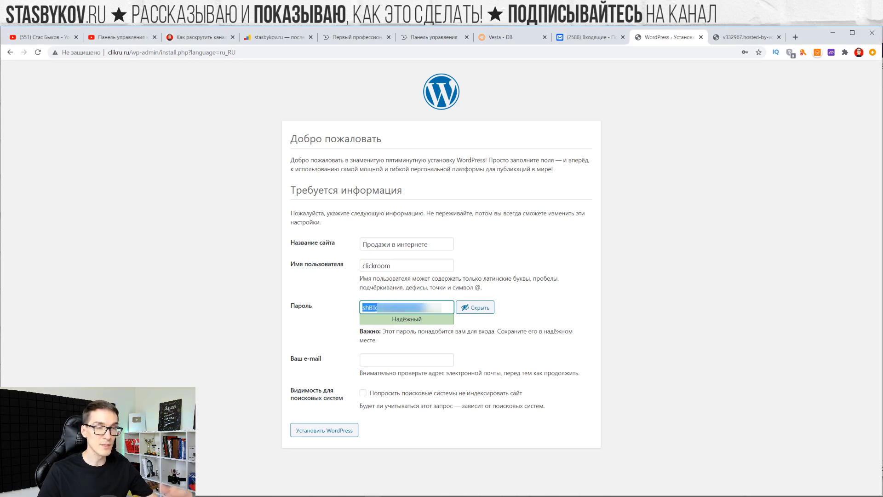
key(alt+Tab)
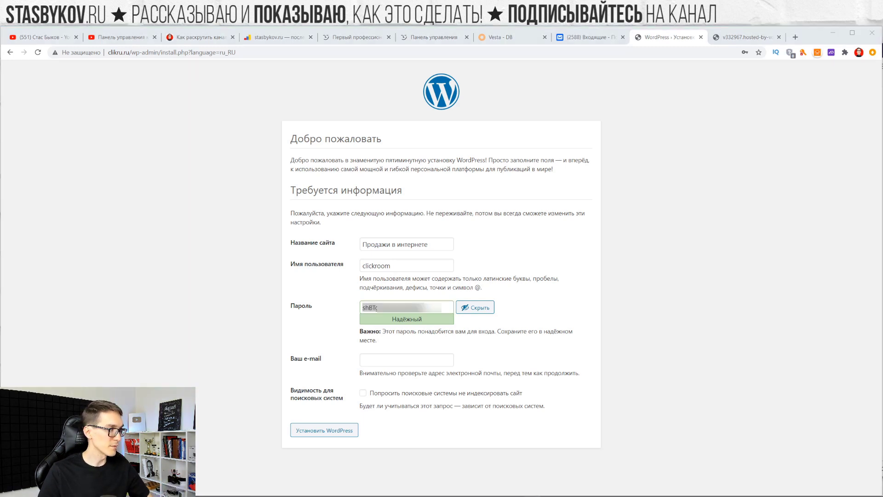
click(410, 360)
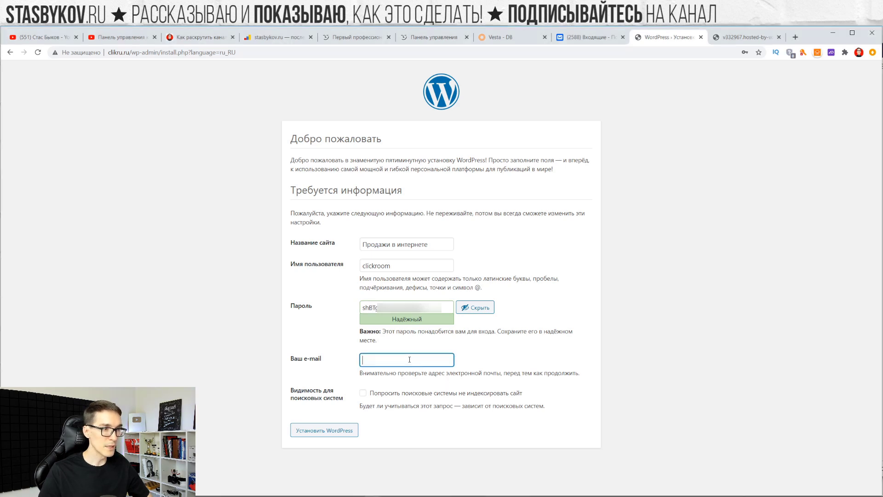
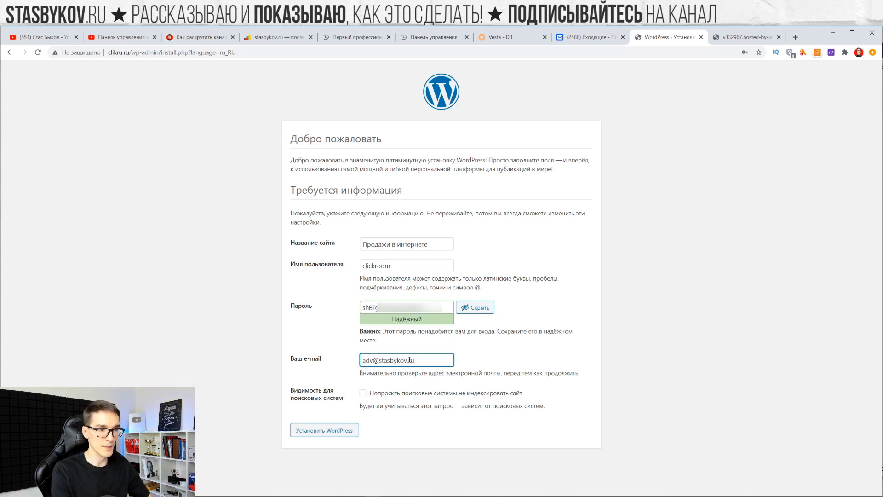
drag(290, 388, 346, 399)
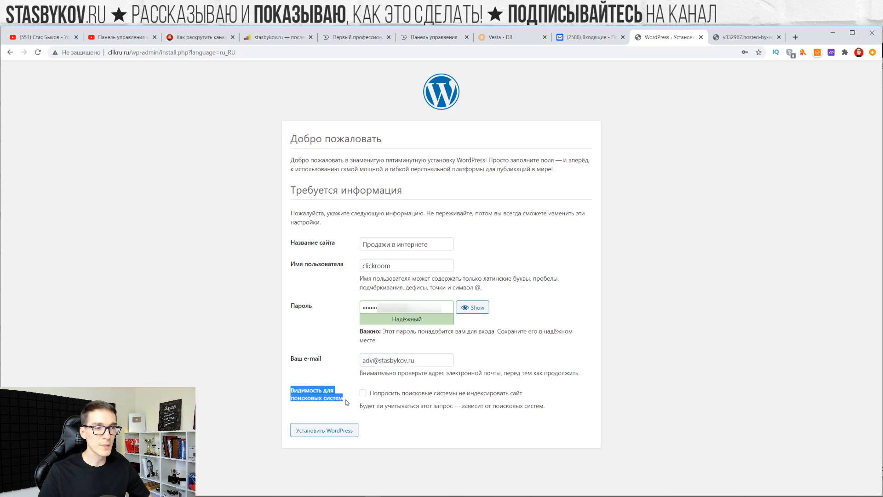
click(344, 399)
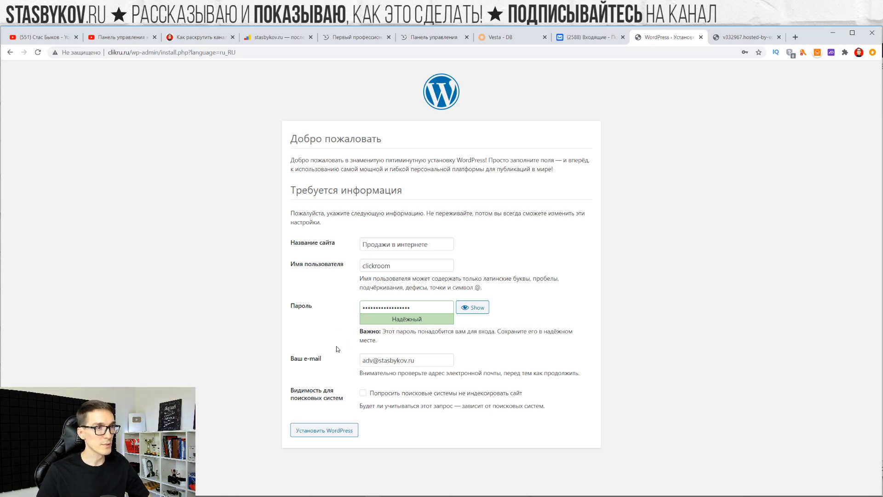
click(335, 430)
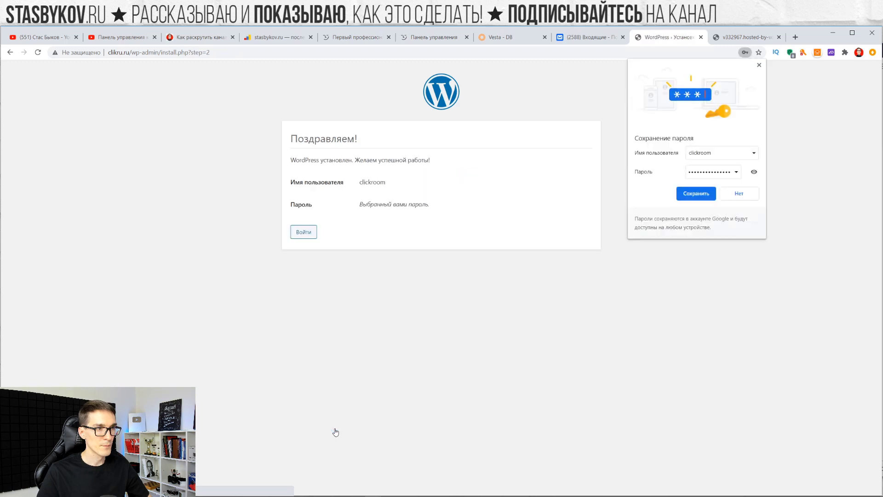
Decline the browser's password save and review the installation success and login details
click(734, 194)
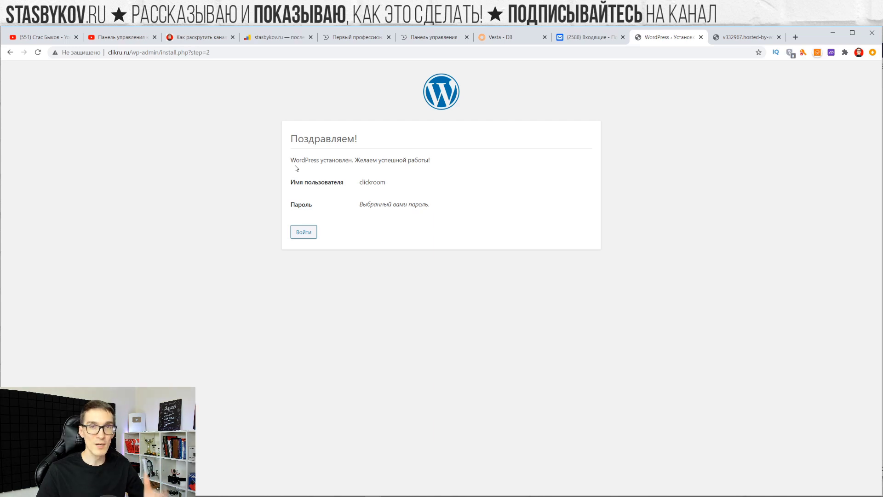
drag(290, 160, 453, 161)
drag(407, 185, 284, 173)
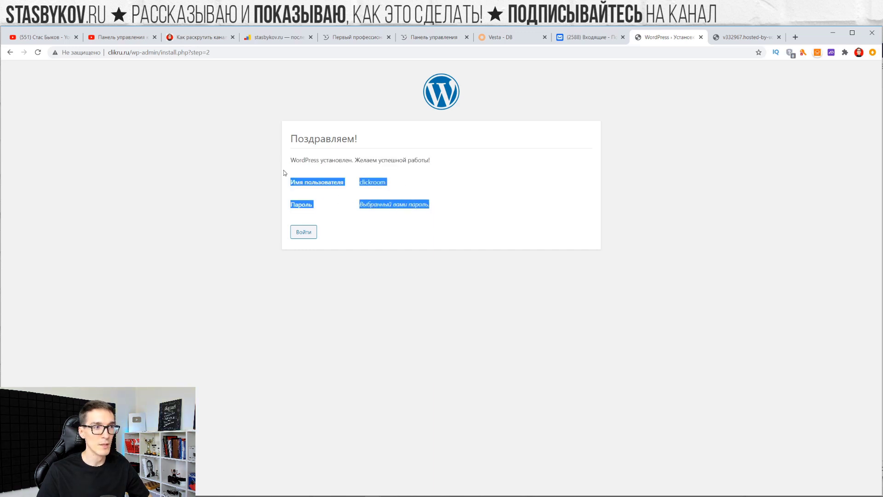
click(405, 229)
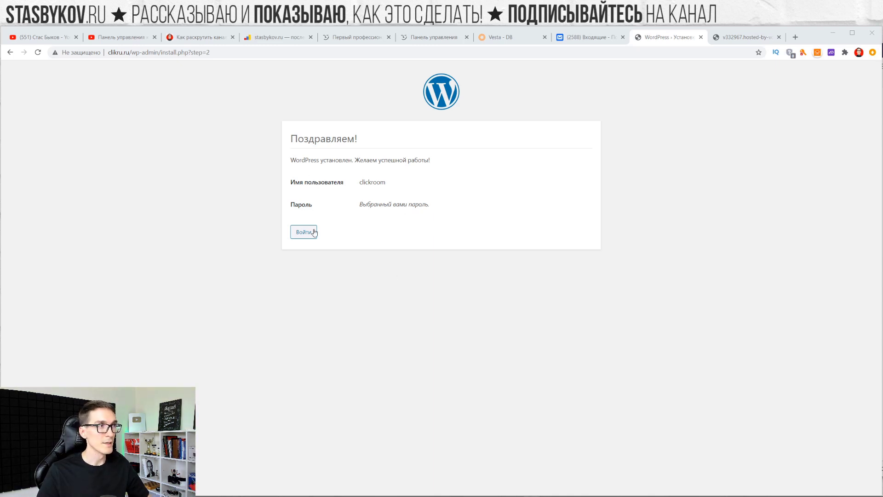
Log in with the admin username and password, with Запомнить меня ticked
click(308, 233)
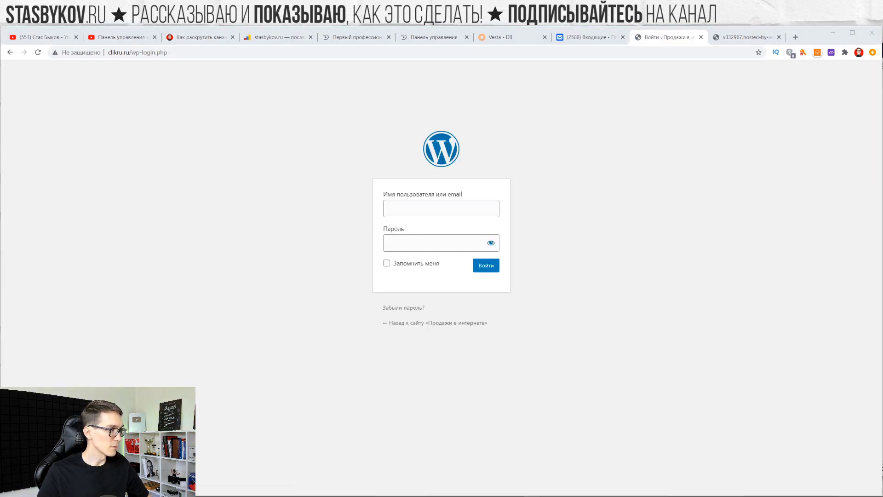
text(clickroom)
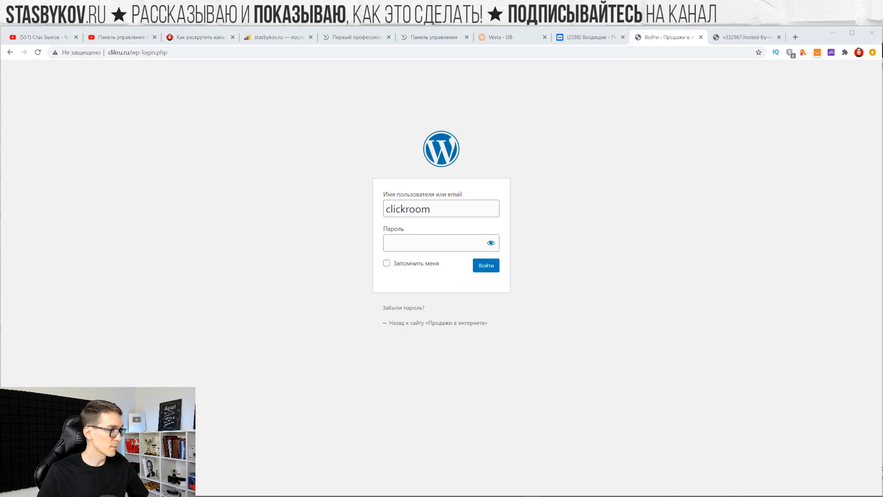
click(498, 239)
key(ctrl+v)
click(406, 265)
click(490, 273)
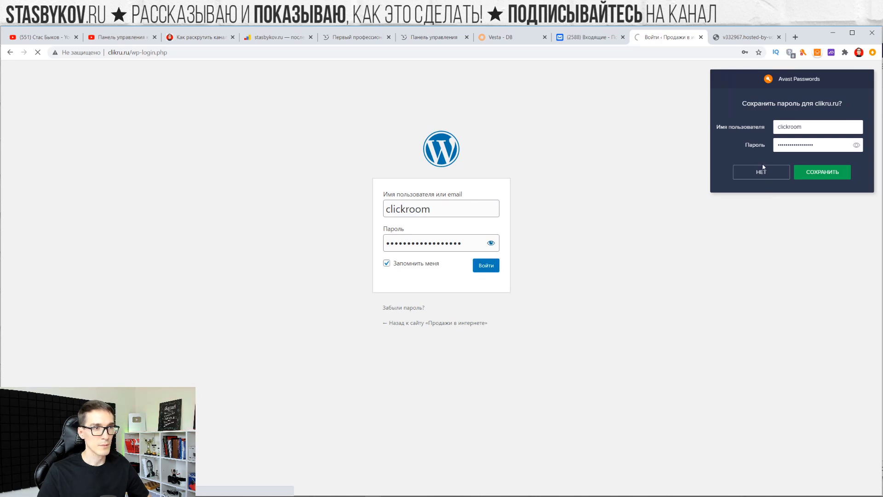
click(743, 177)
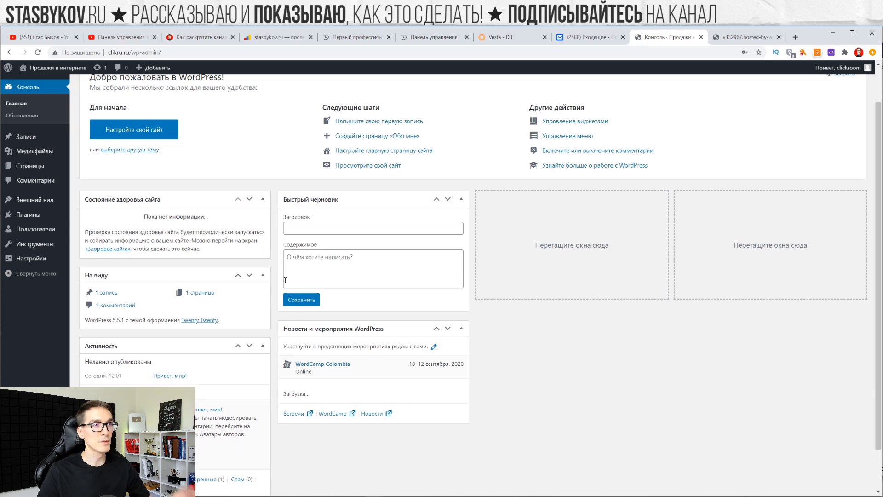
Open the site's front page via Перейти на сайт, then go to Внешний вид → Темы
mouse_move(53, 65)
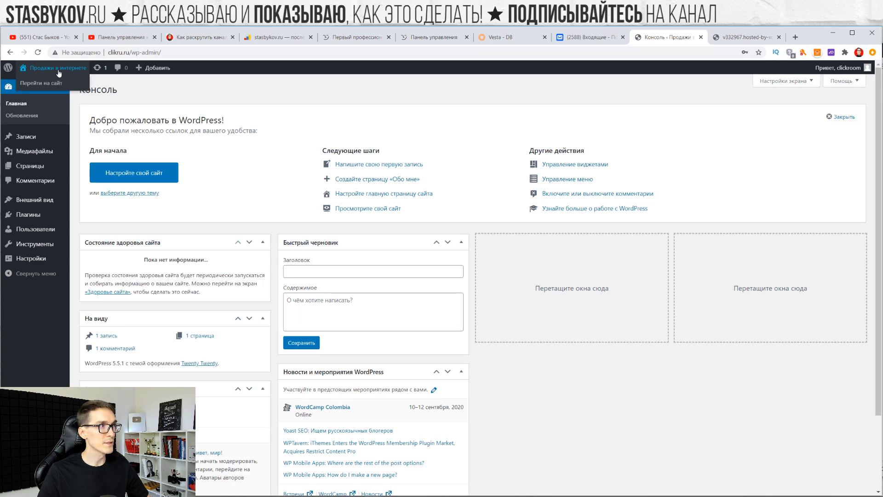
click(45, 83)
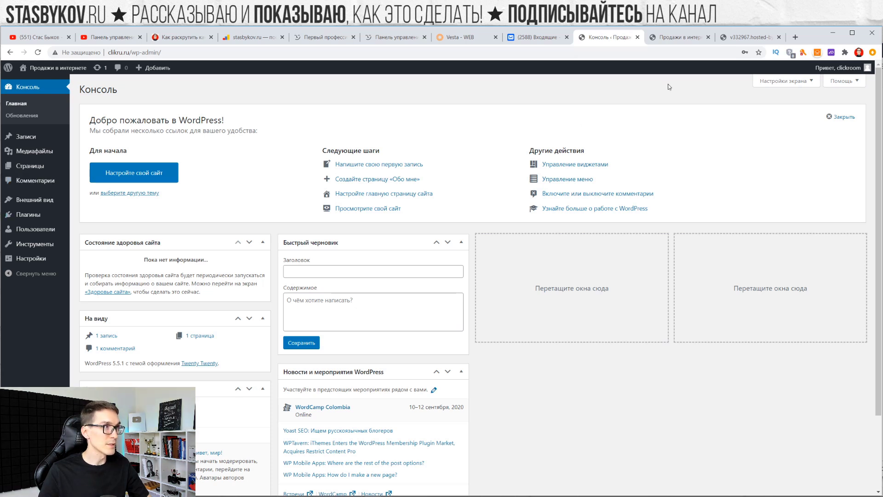
click(39, 203)
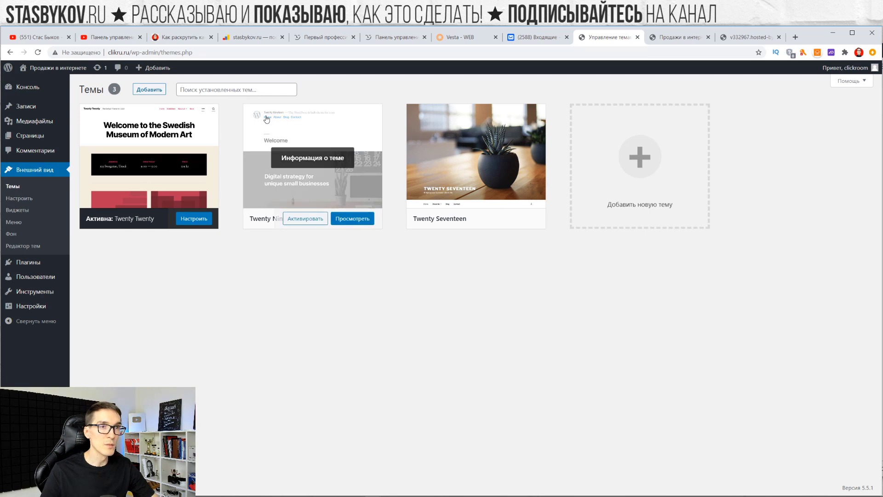
Browse new themes and preview the New Blog theme, then close its preview
click(141, 90)
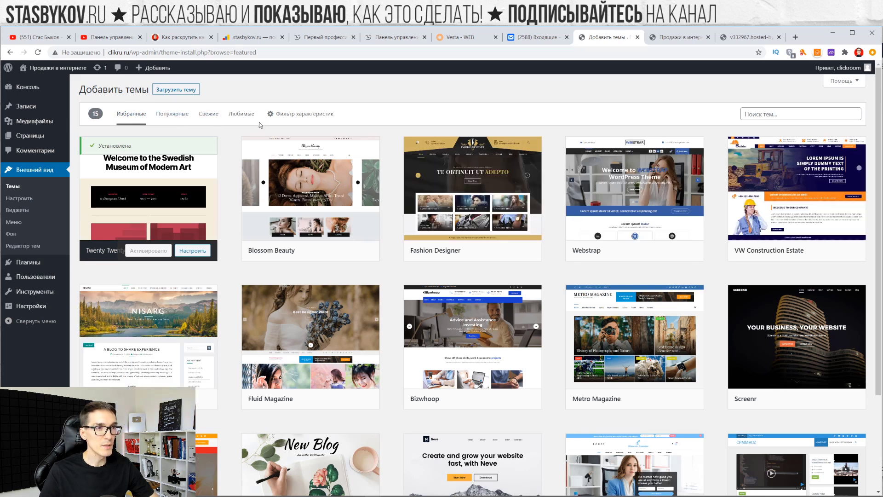
mouse_move(364, 245)
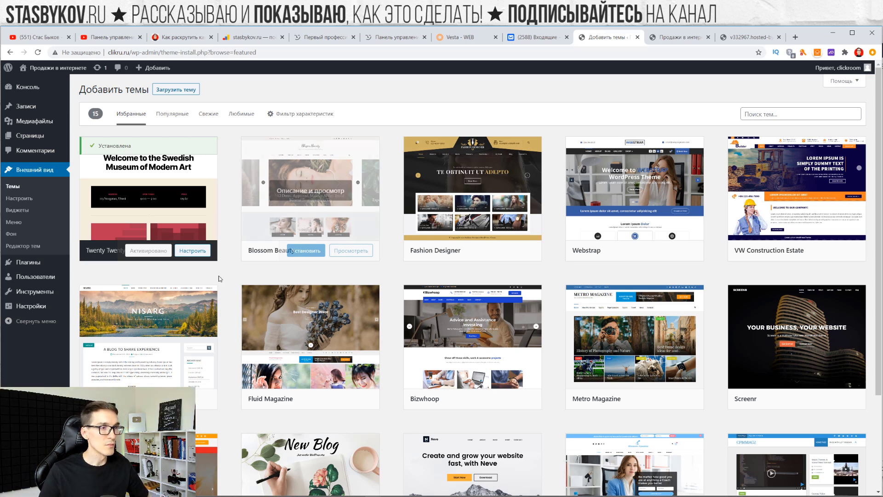
scroll(281, 277, down, 2)
scroll(281, 277, down, 2)
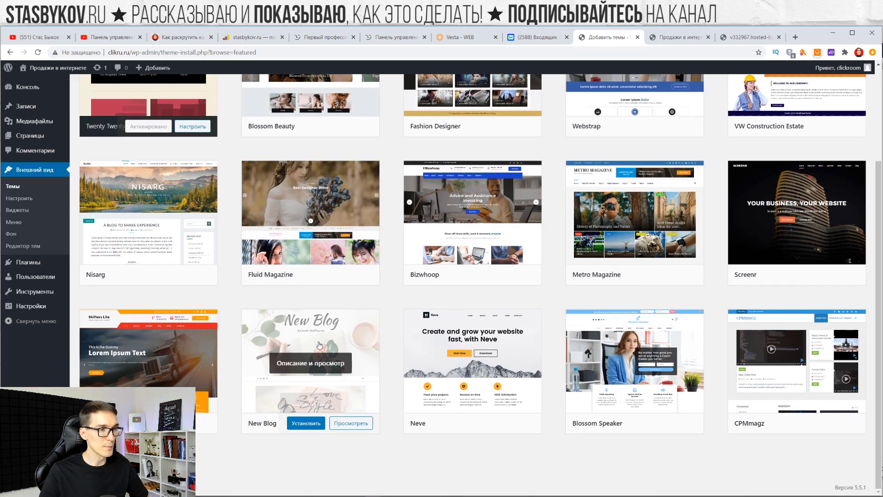
click(348, 424)
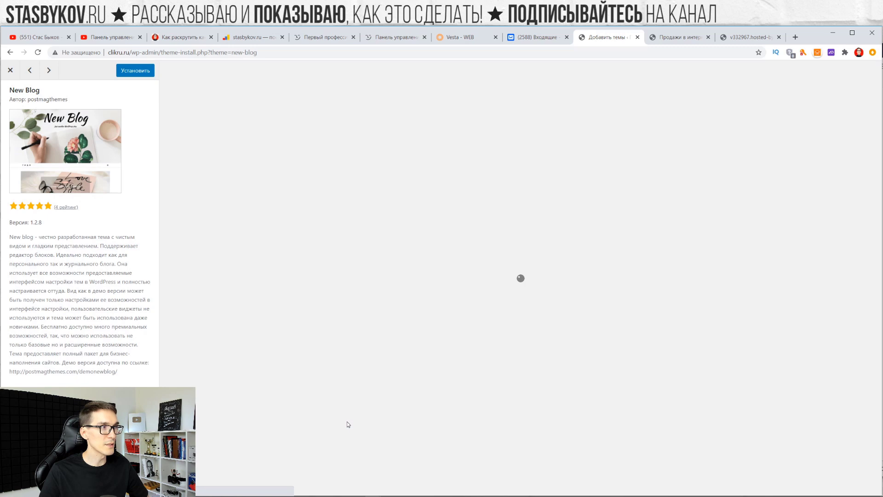
scroll(340, 223, down, 10)
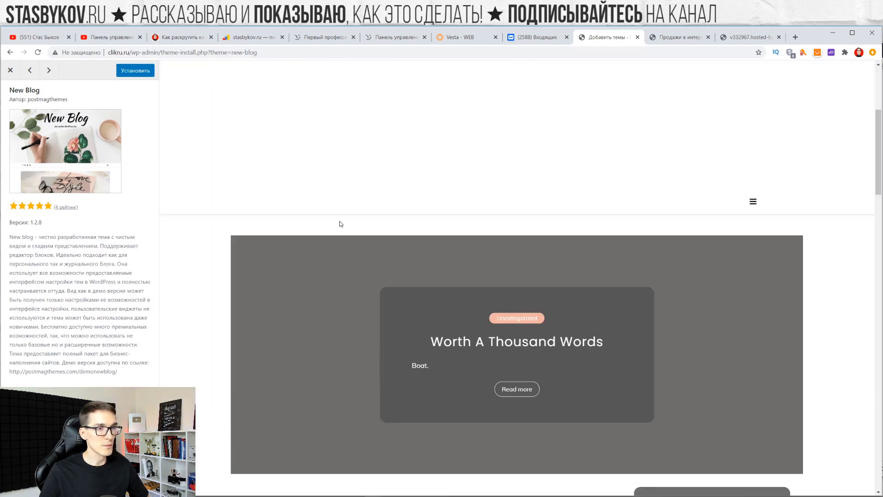
scroll(386, 290, down, 20)
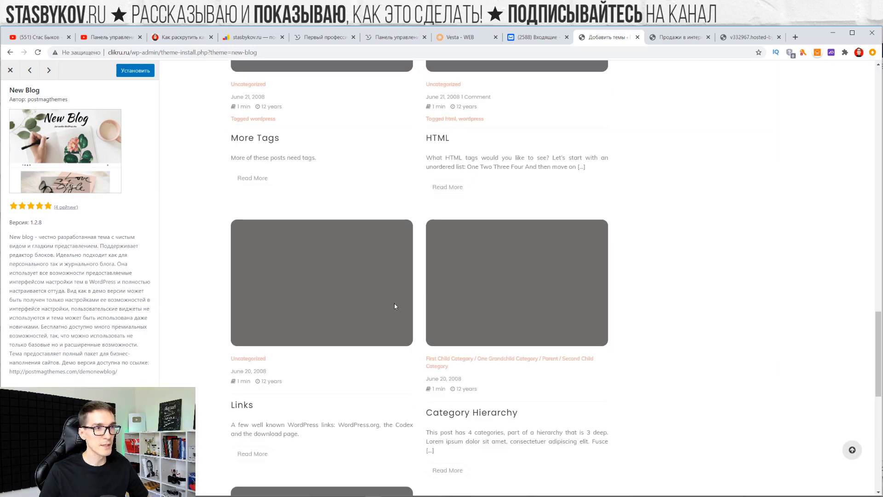
scroll(396, 306, up, 7)
scroll(397, 302, up, 20)
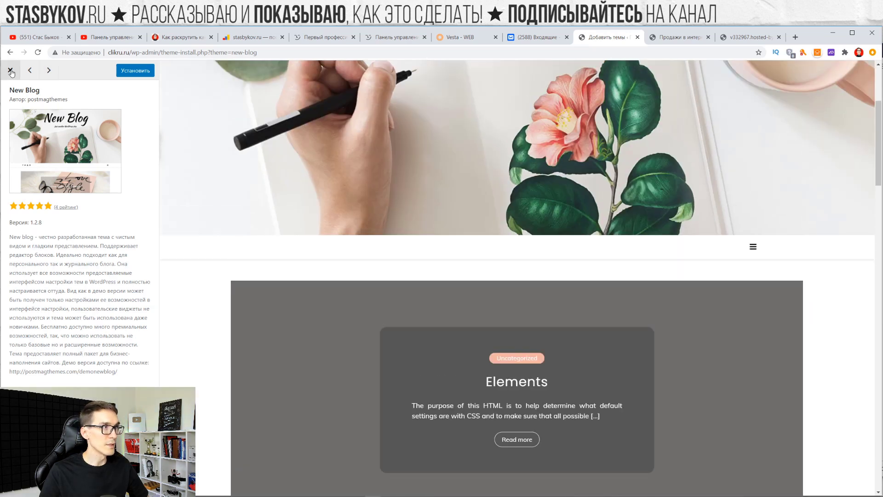
click(10, 70)
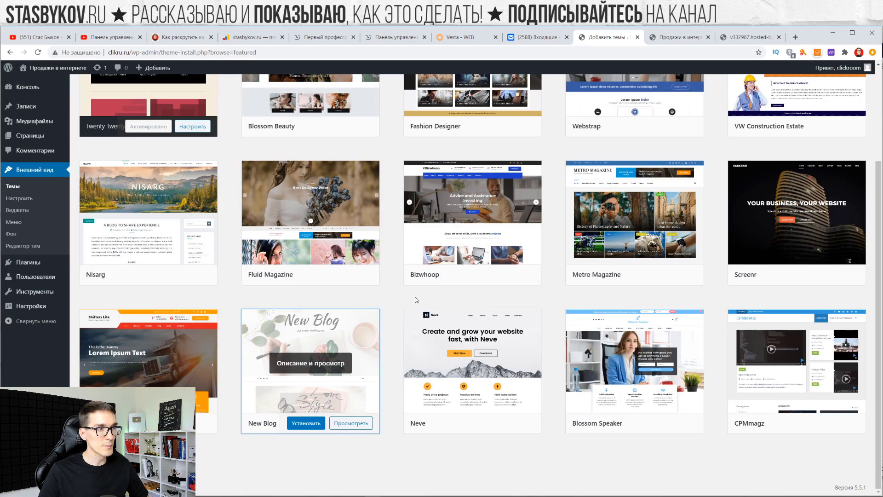
scroll(286, 174, up, 3)
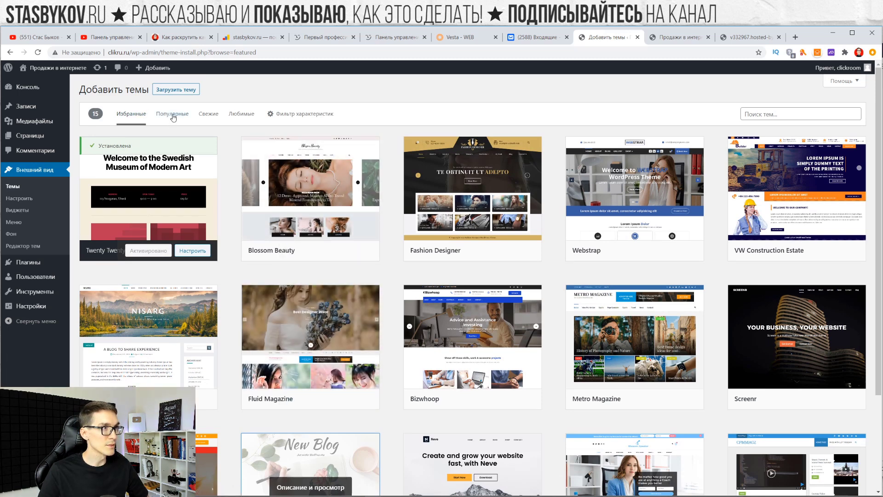
Preview Twenty Fifteen from the Популярные list, then close the theme browser tab
click(172, 115)
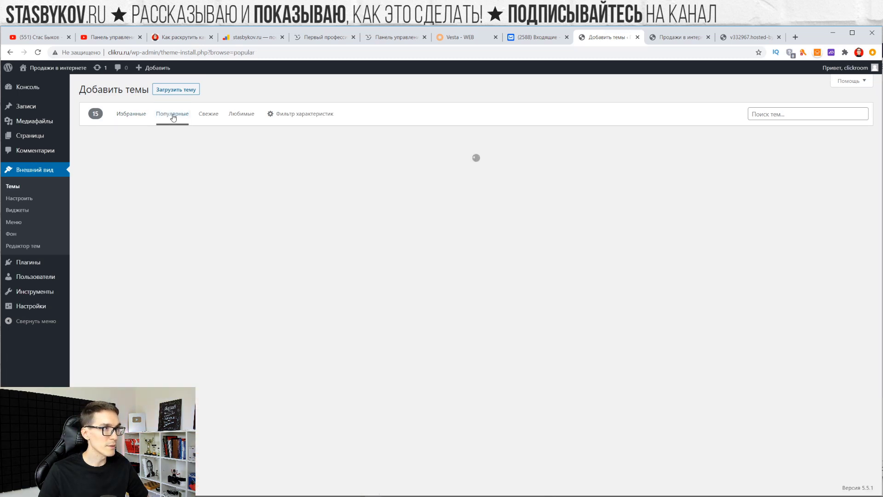
scroll(322, 248, down, 5)
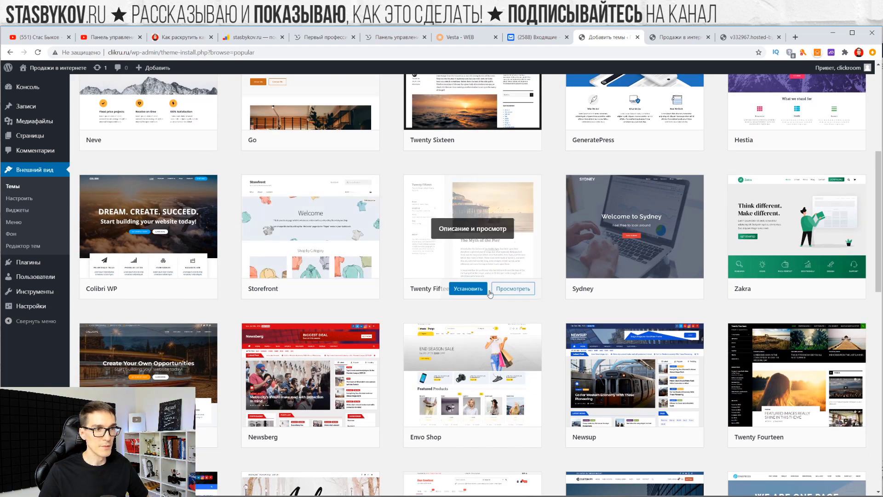
click(505, 289)
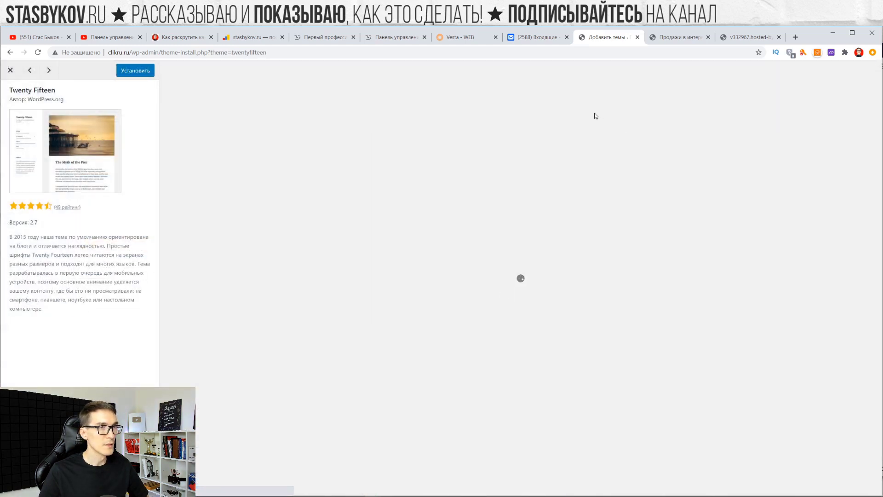
scroll(479, 228, down, 10)
scroll(479, 230, up, 10)
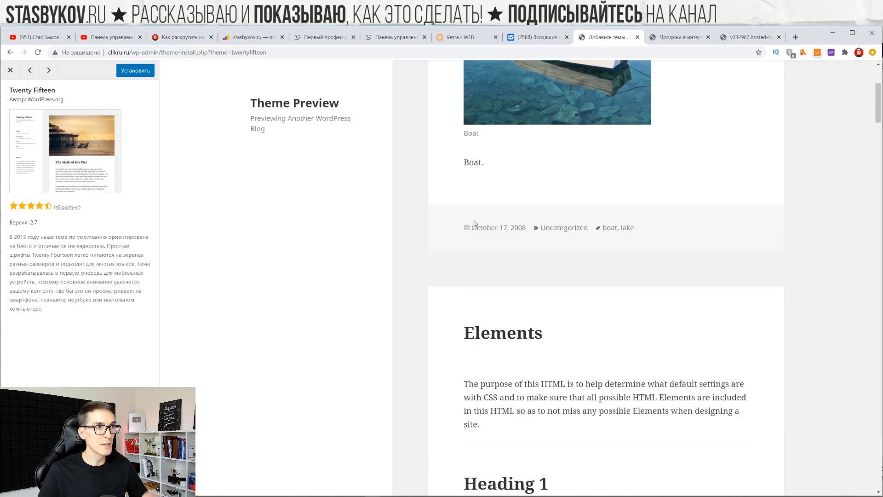
scroll(532, 126, down, 1)
scroll(534, 183, down, 20)
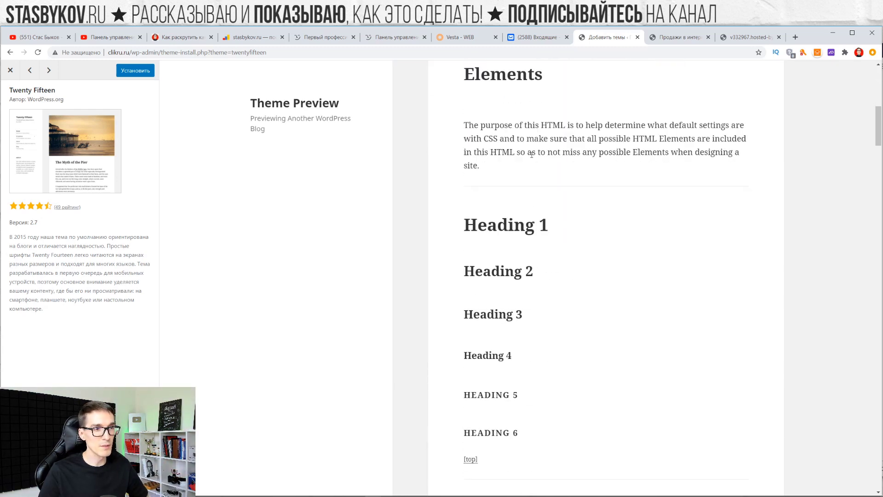
scroll(538, 190, down, 5)
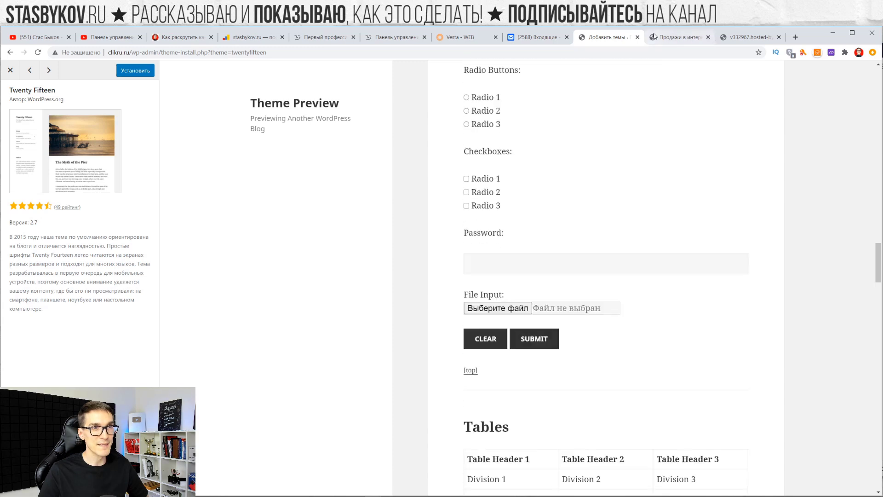
click(636, 40)
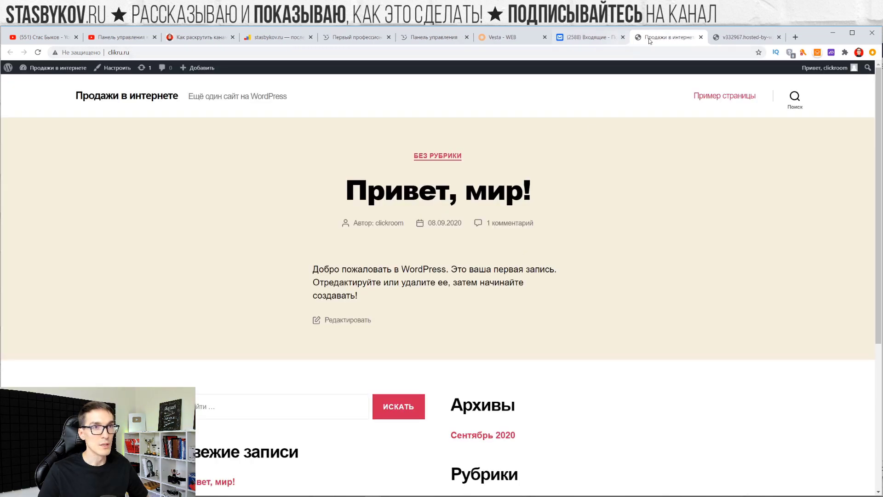
Open the admin dashboard in a new tab and list popular themes under Appearance > Themes > Add
mouse_move(53, 68)
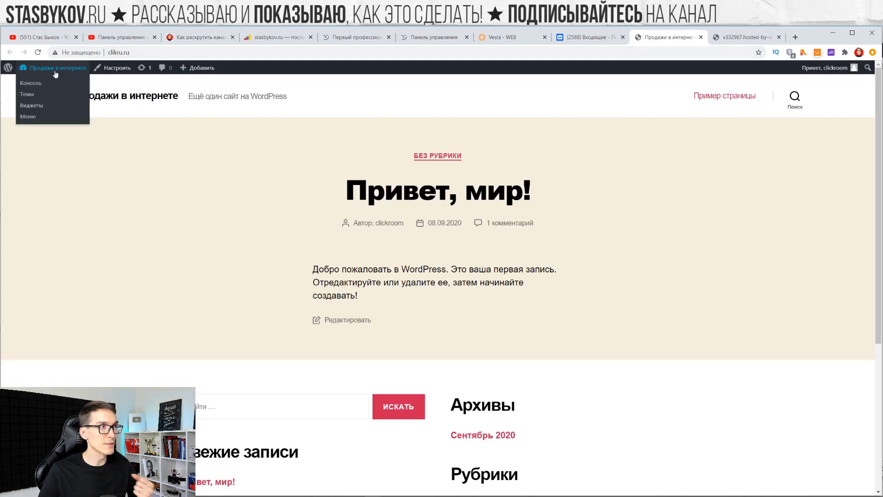
middle_click(37, 87)
click(665, 39)
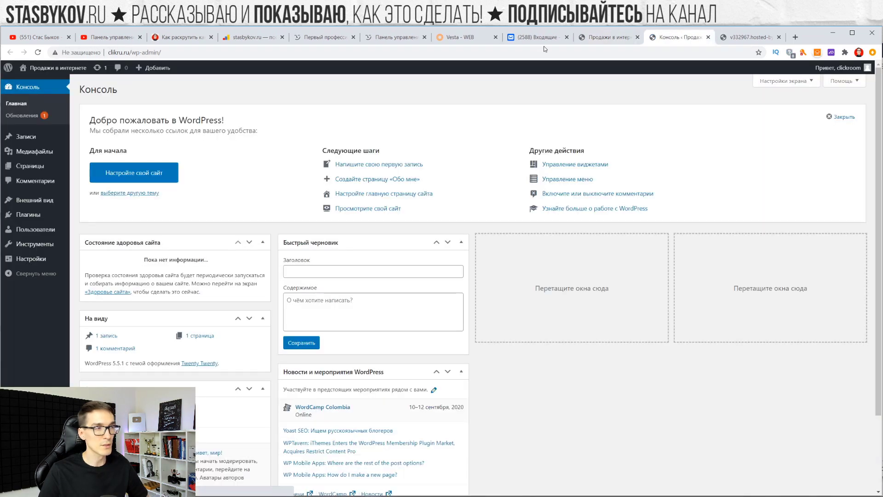
mouse_move(25, 198)
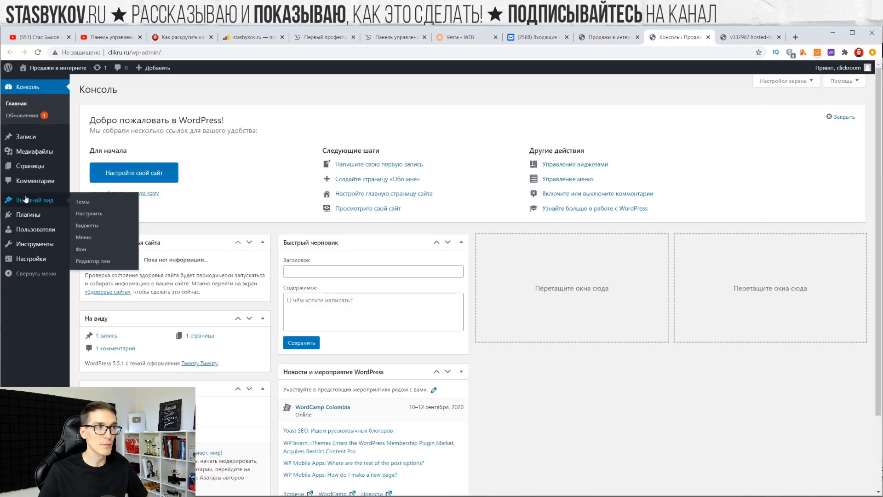
click(82, 202)
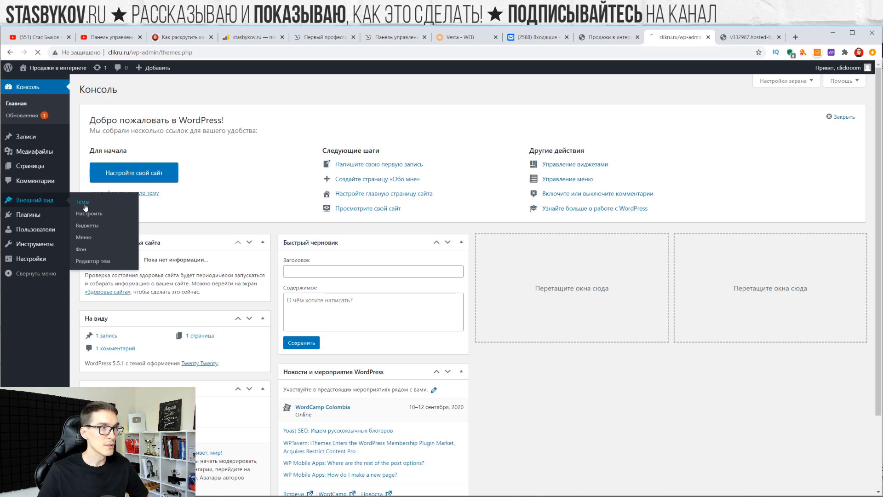
click(154, 92)
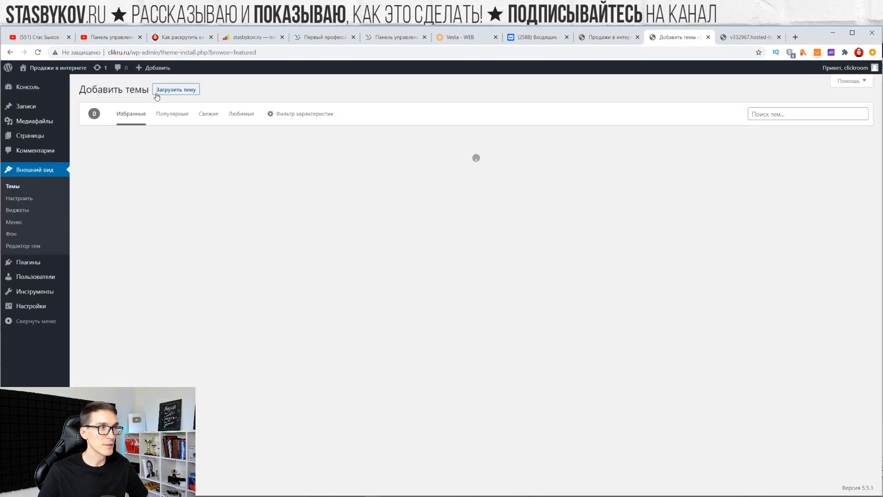
click(174, 116)
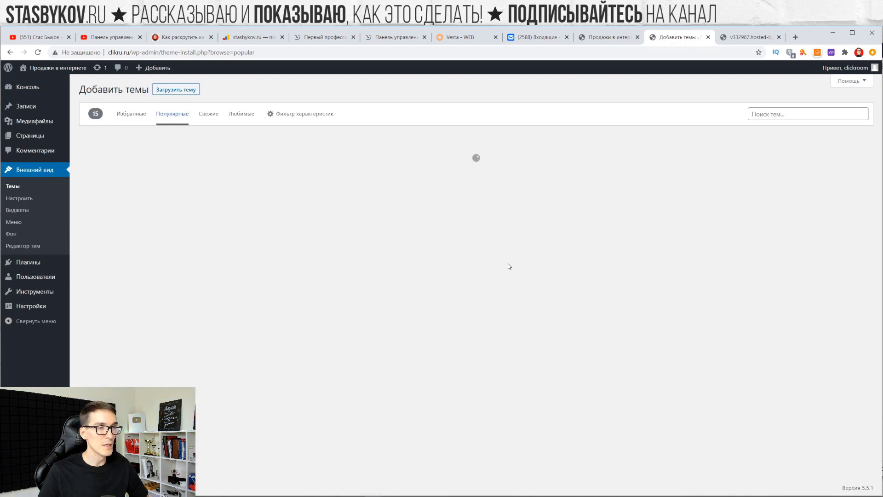
Preview the Go theme, scroll through it, then close the preview
scroll(170, 238, down, 4)
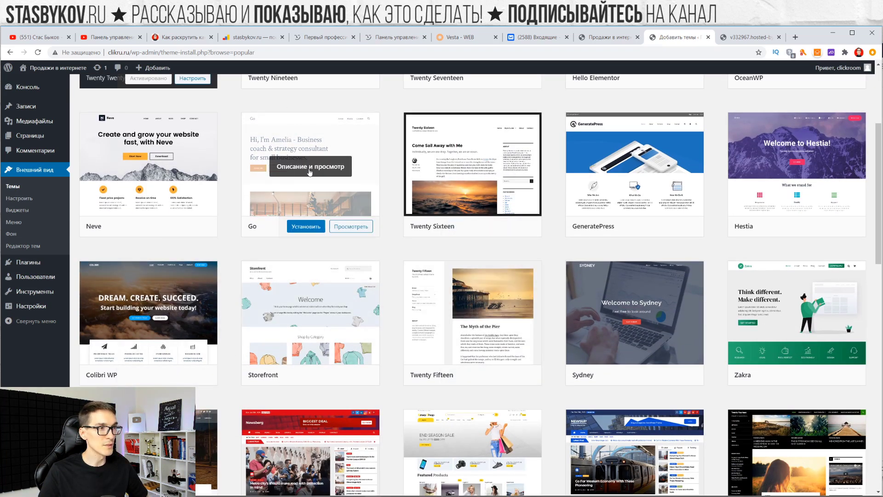
click(360, 227)
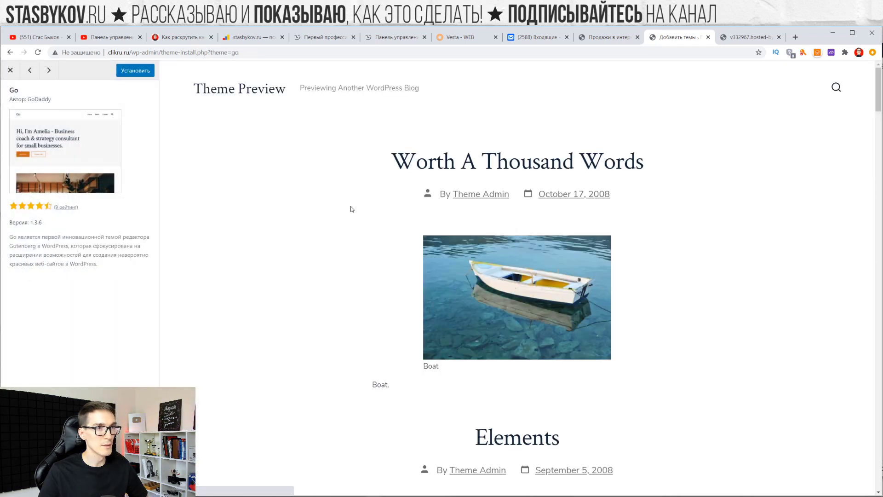
scroll(352, 207, down, 15)
scroll(360, 211, up, 15)
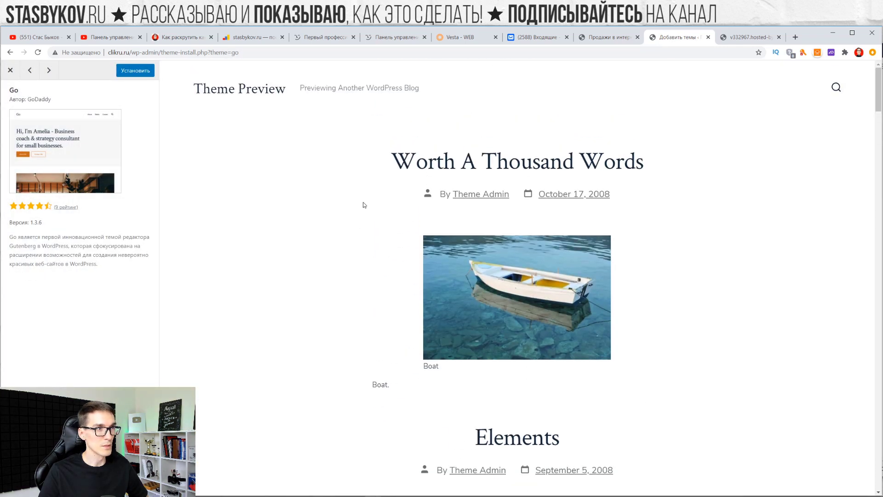
click(10, 69)
scroll(426, 246, down, 2)
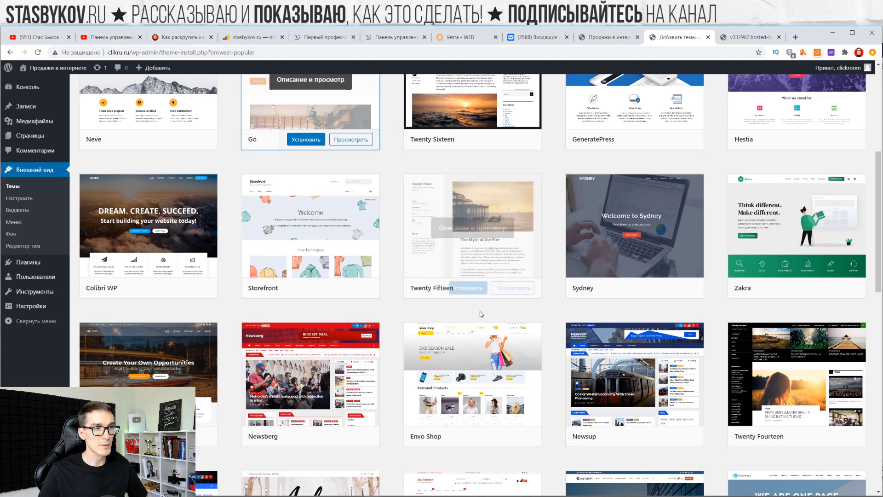
Install and activate the Twenty Fifteen theme
click(468, 288)
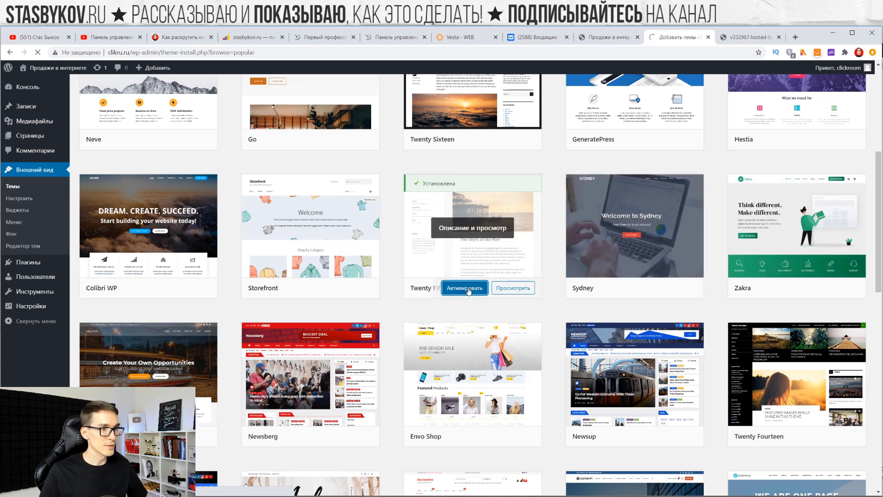
click(467, 288)
scroll(466, 278, down, 5)
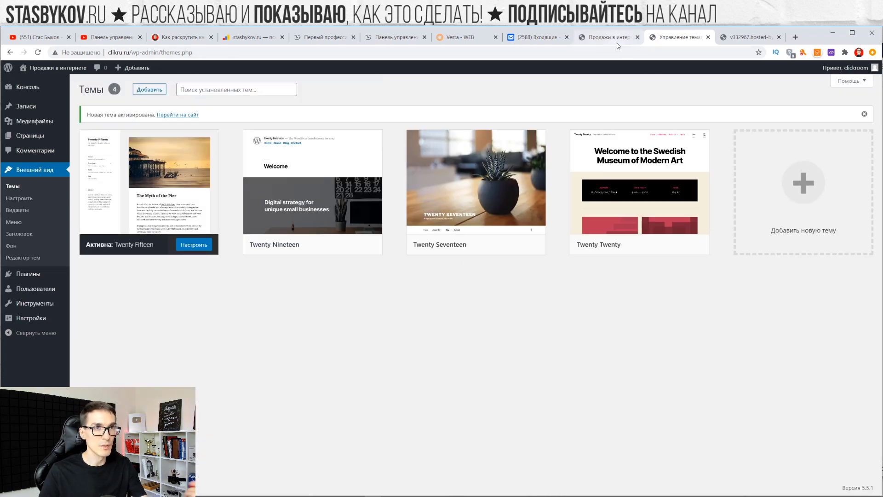
Bring up the live site tab and reload it to see the Twenty Fifteen layout
drag(615, 41, 683, 39)
key(F5)
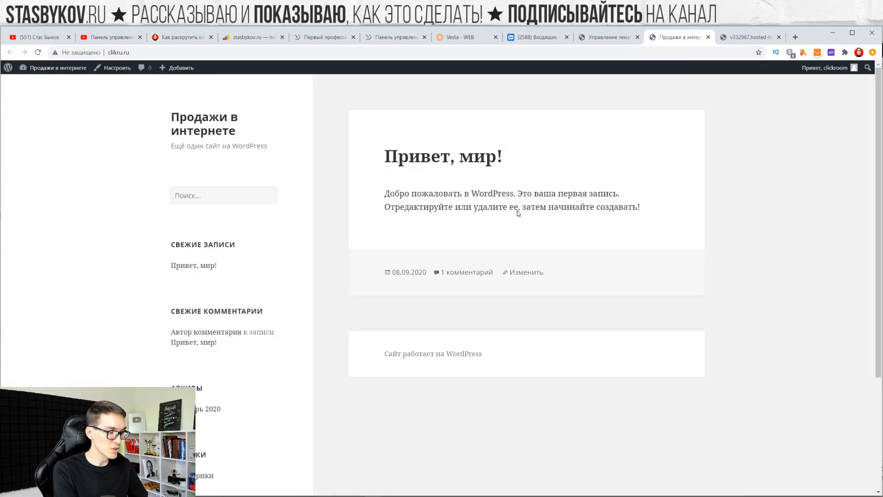
key(F5)
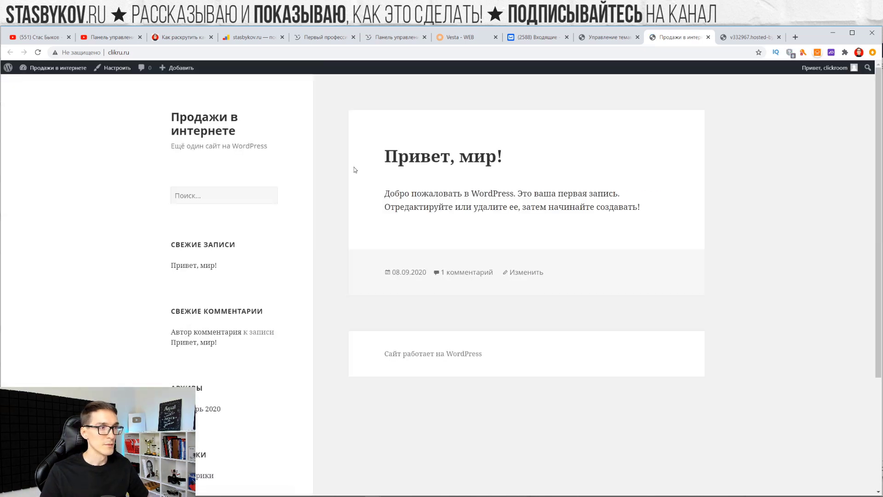
scroll(332, 198, down, 3)
scroll(181, 244, up, 3)
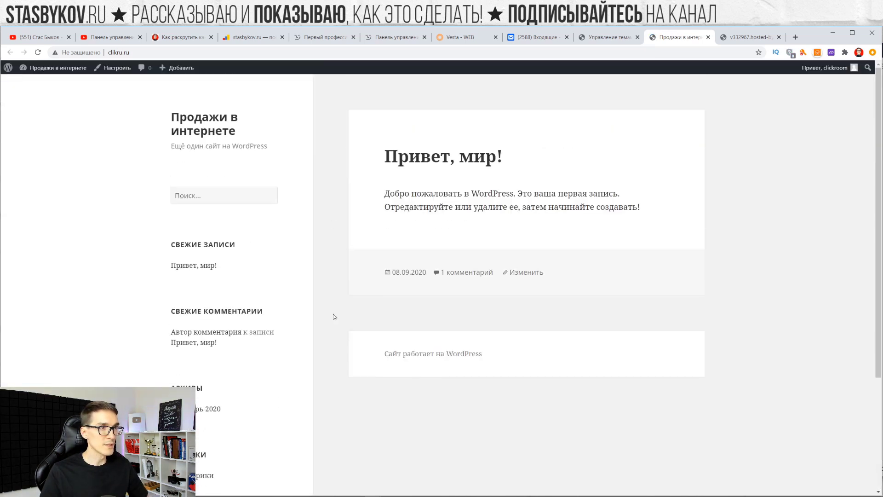
scroll(391, 138, down, 3)
scroll(424, 376, up, 3)
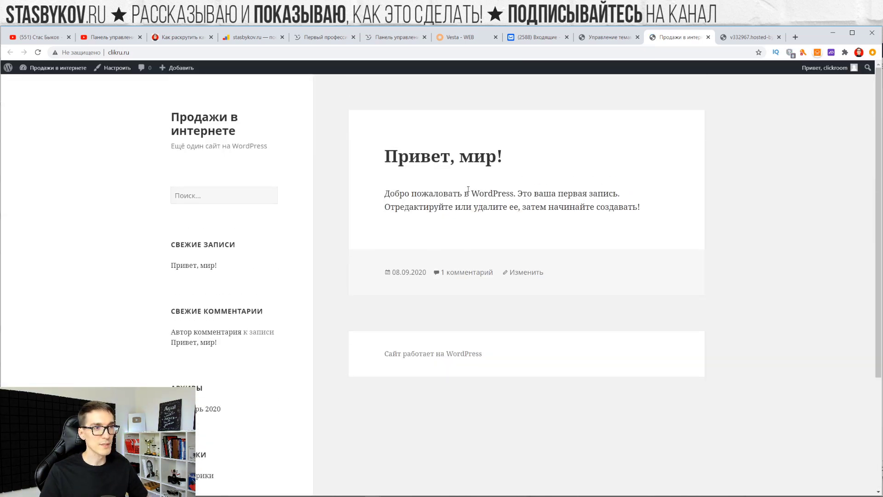
Open the 'Привет, мир!' post, then return to the site's home page
click(463, 158)
scroll(460, 207, down, 5)
scroll(483, 298, up, 5)
click(191, 123)
scroll(207, 262, down, 4)
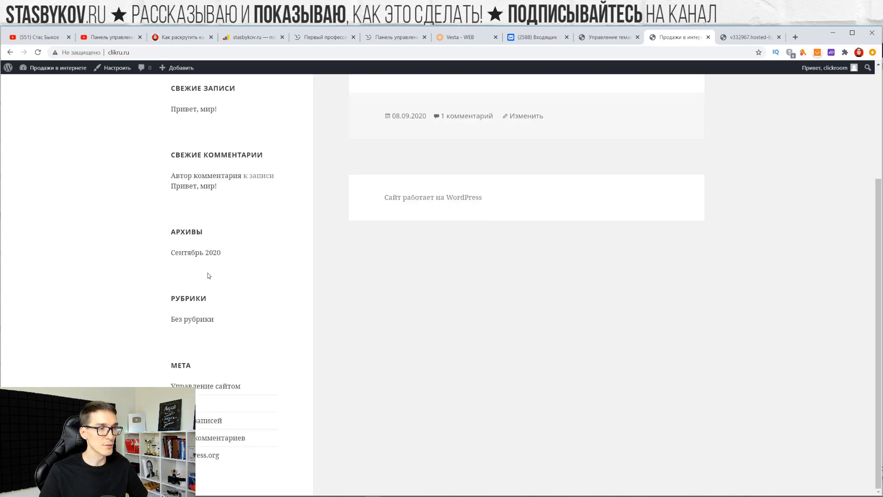
scroll(207, 262, up, 4)
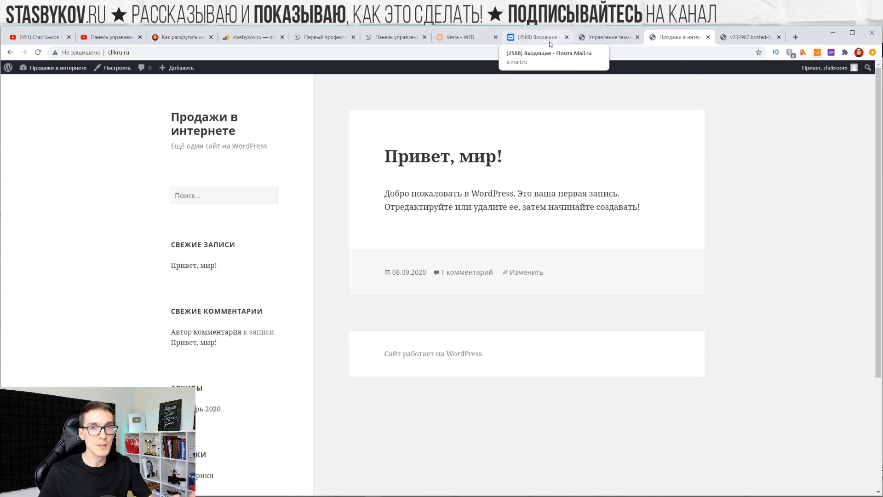
Open the Twenty Fifteen customizer from the themes page and view Site Identity
click(600, 38)
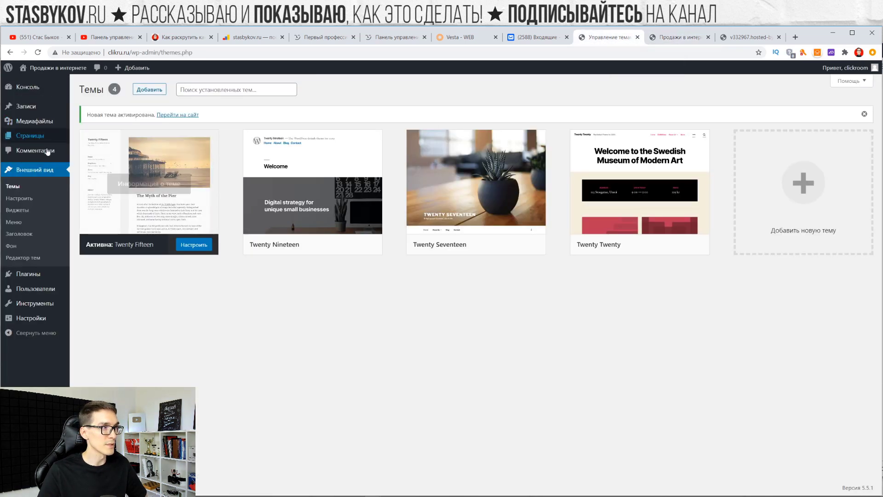
click(19, 199)
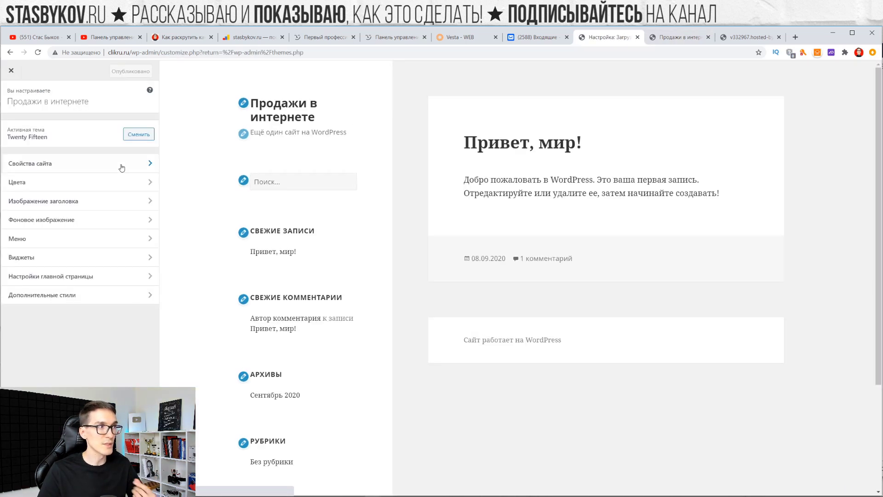
click(64, 164)
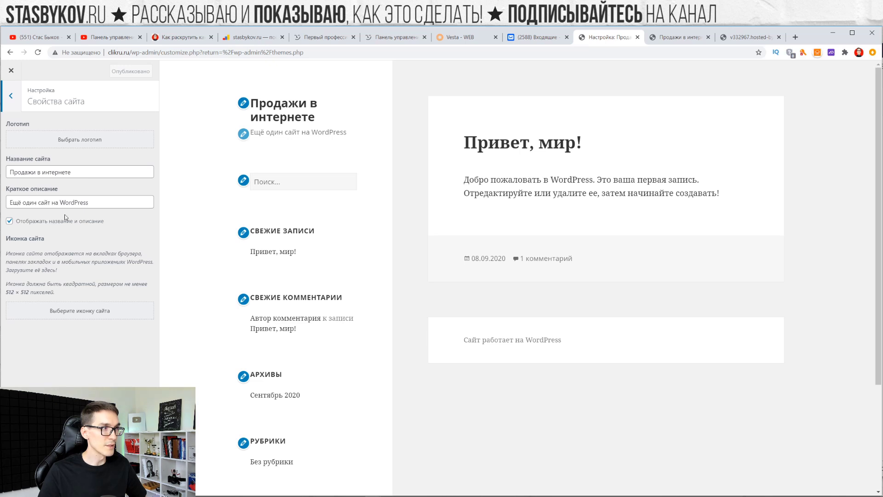
click(5, 105)
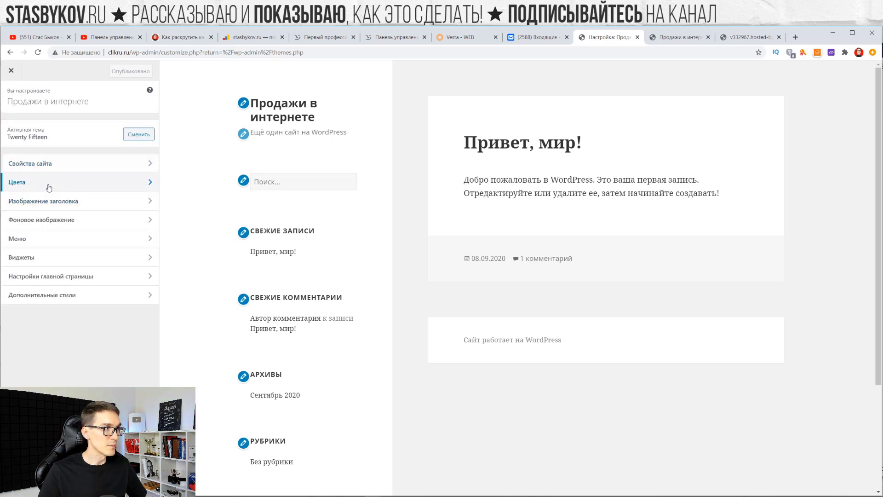
Review the customizer's Colors, Menus and Widgets sections in turn
click(65, 181)
click(7, 99)
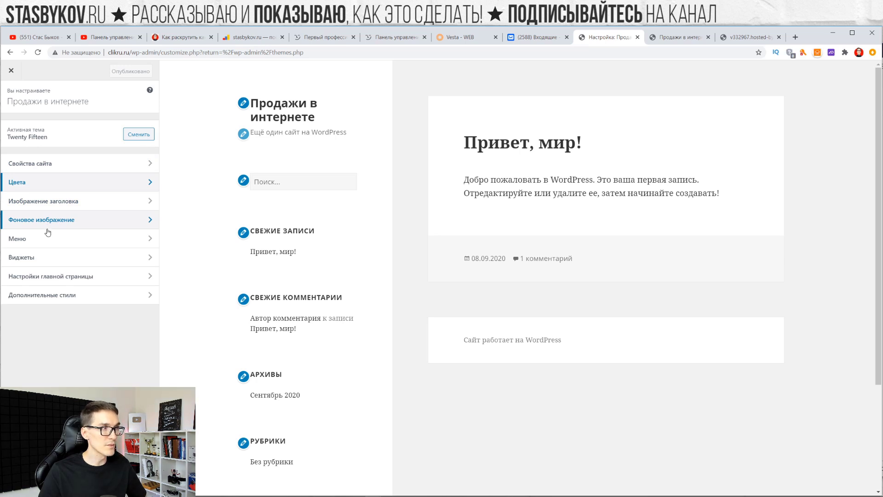
click(39, 245)
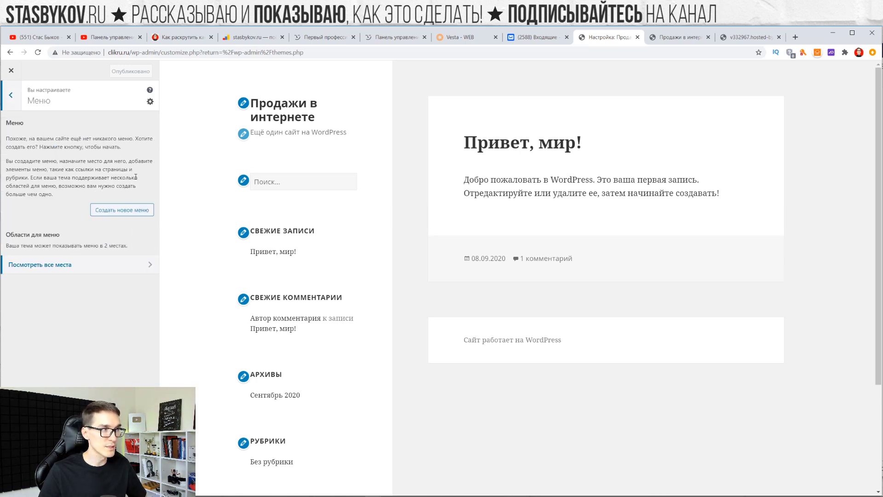
click(12, 99)
click(66, 256)
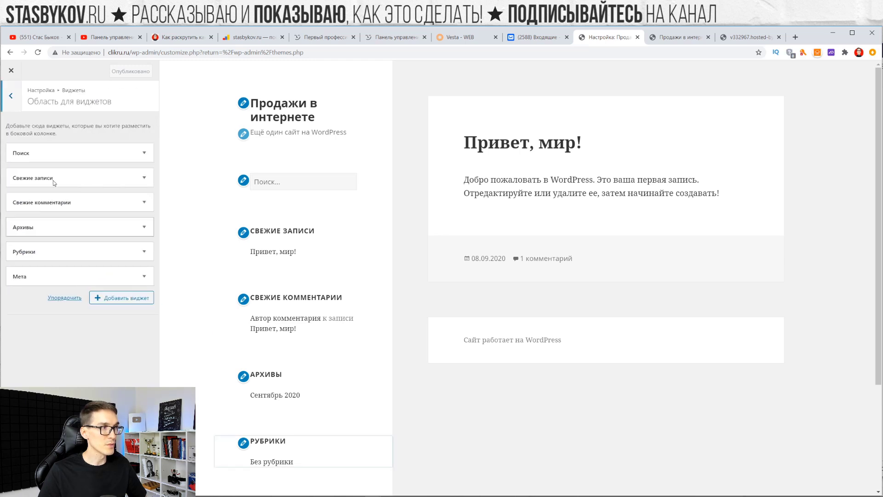
click(11, 97)
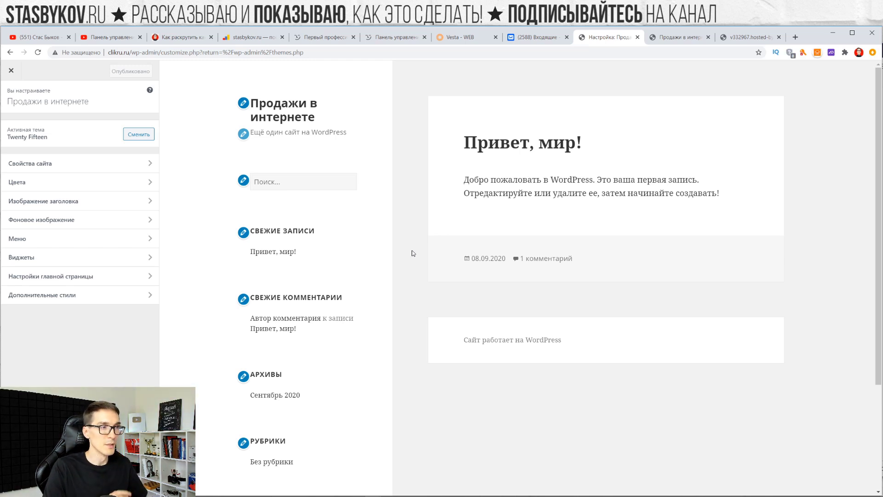
Cycle through the live site, Vesta, stasbykov.ru analytics and VDSina.ru browser tabs
click(680, 36)
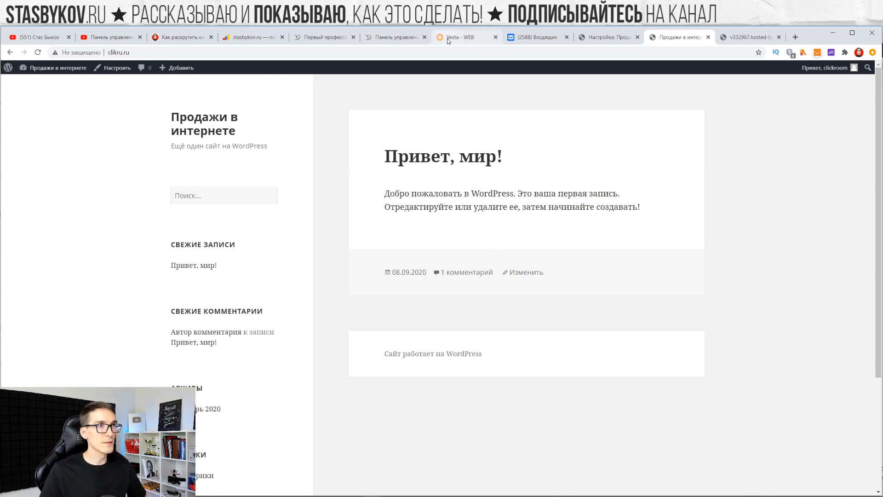
click(462, 37)
click(274, 38)
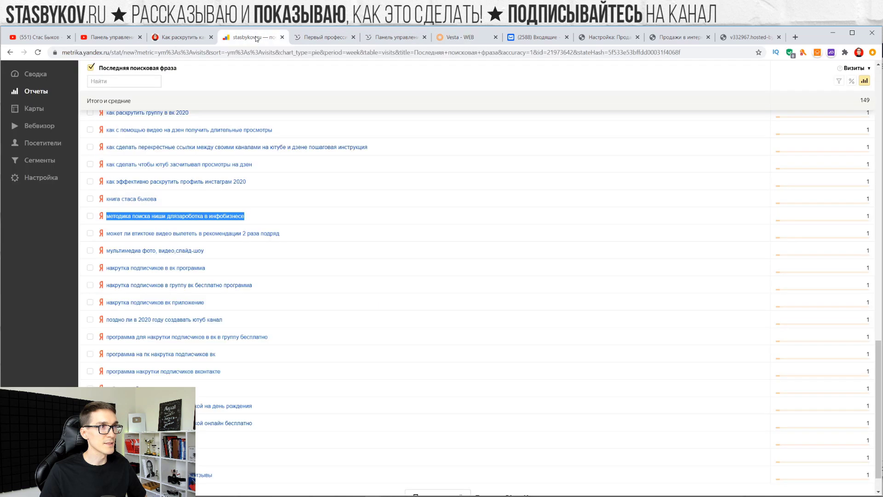
click(324, 37)
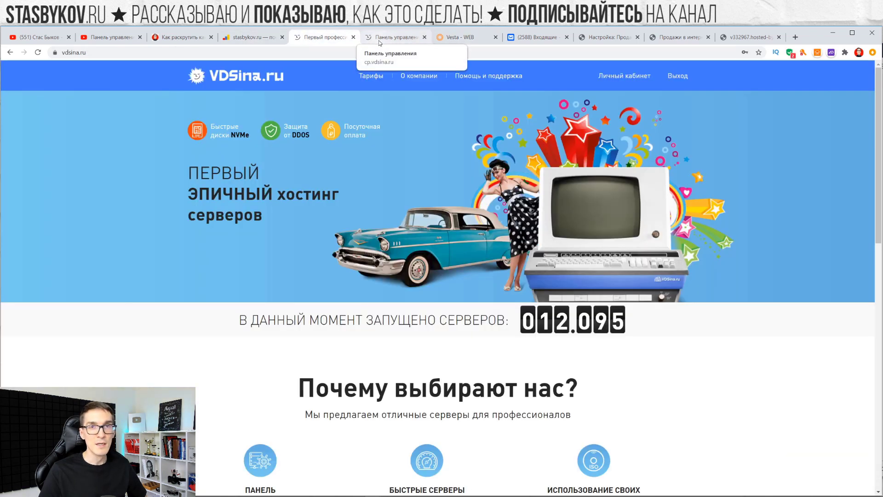